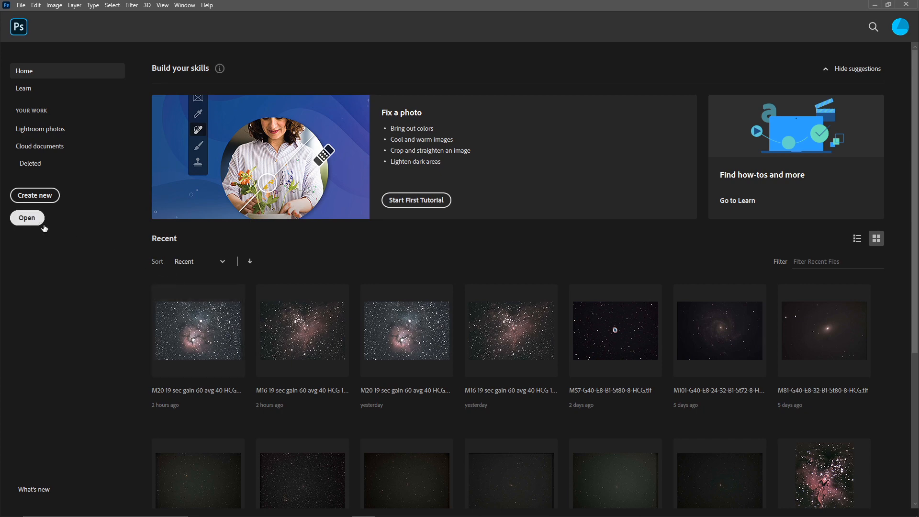
Open the M16 image "M16 19 sec gain 60 avg 40 HCG 10in f6 comp.tif"
left_click(29, 218)
left_click(107, 104)
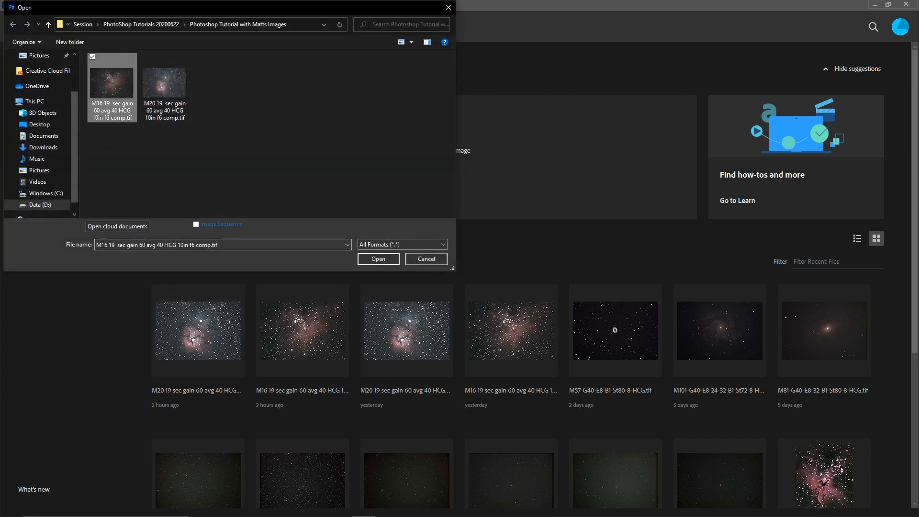
left_click(375, 259)
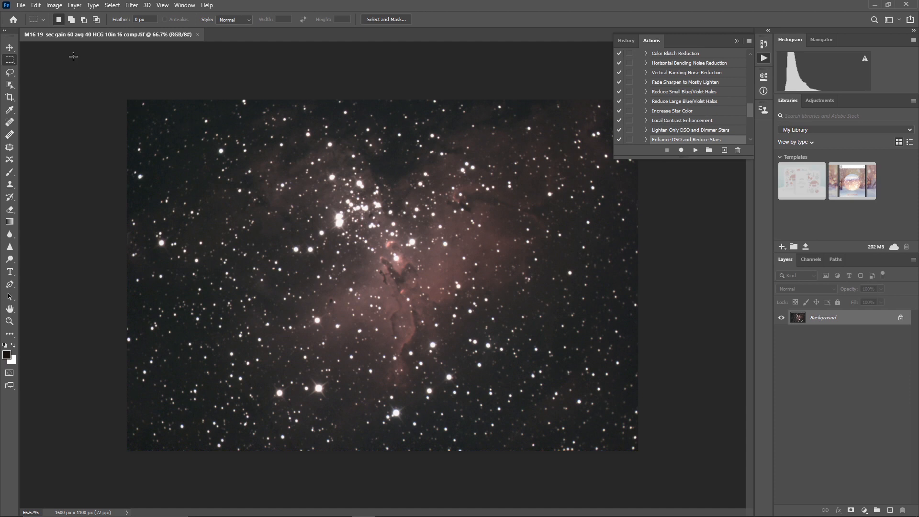
Convert the image to 16 Bits/Channel
left_click(56, 6)
mouse_move(88, 19)
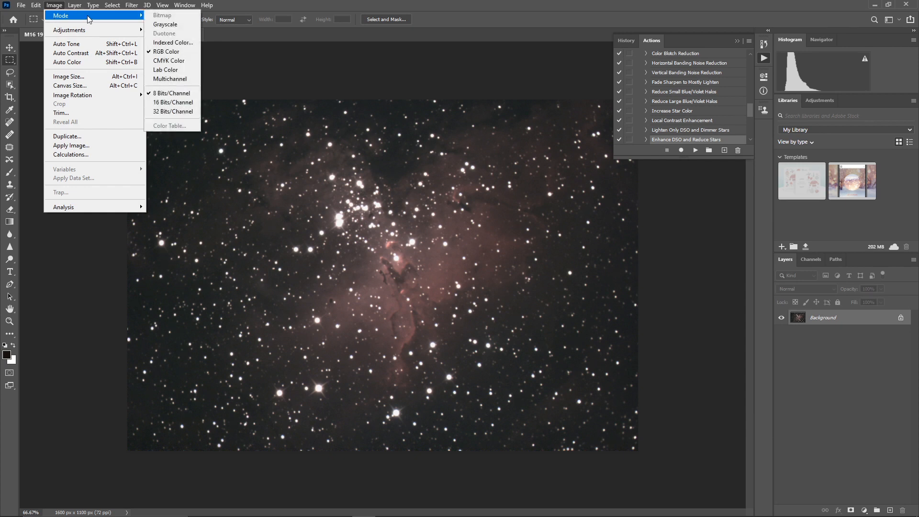
left_click(168, 102)
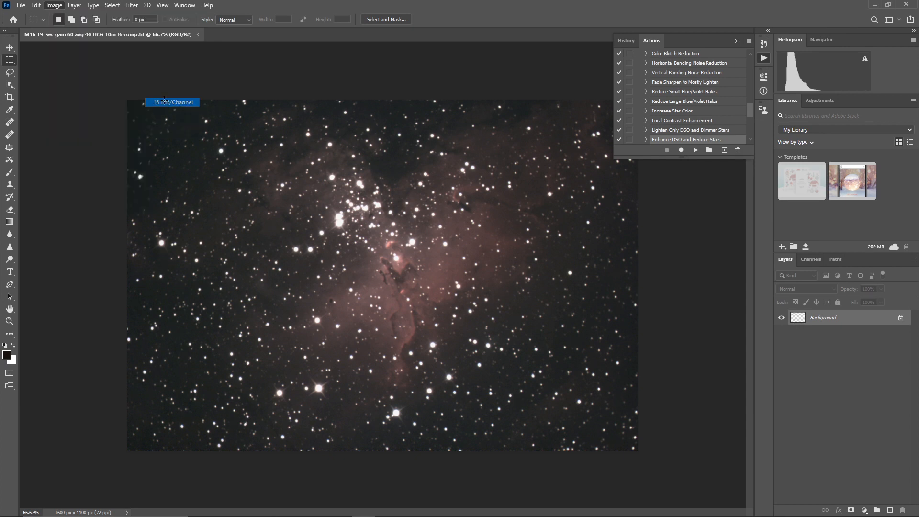
Duplicate the Background layer under the name DeNoise
left_click(914, 259)
left_click(838, 198)
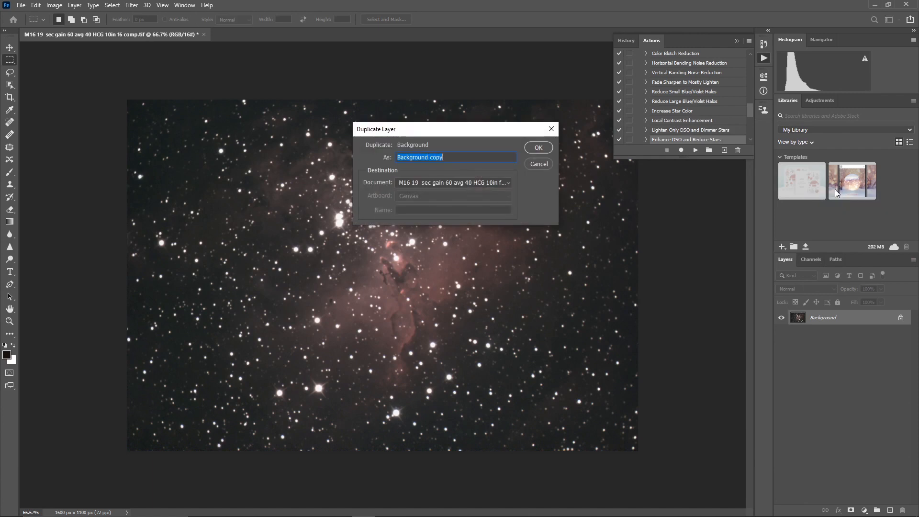
type("DeN")
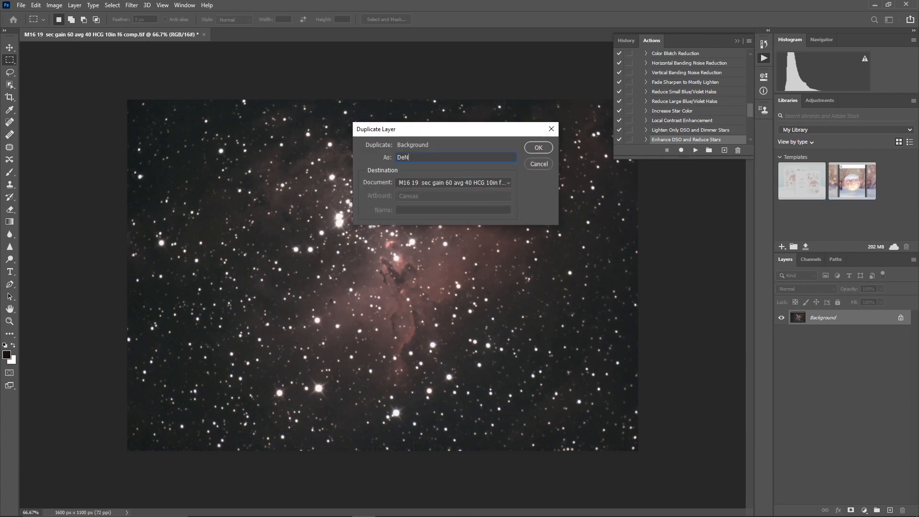
type("oise")
key("Return")
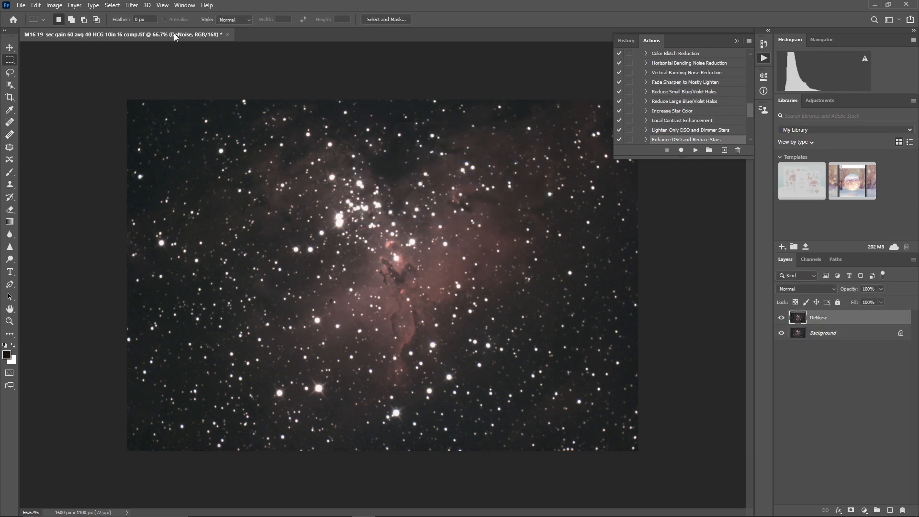
Launch the Topaz DeNoise AI filter on the DeNoise layer and go through its welcome pages before closing them
left_click(131, 5)
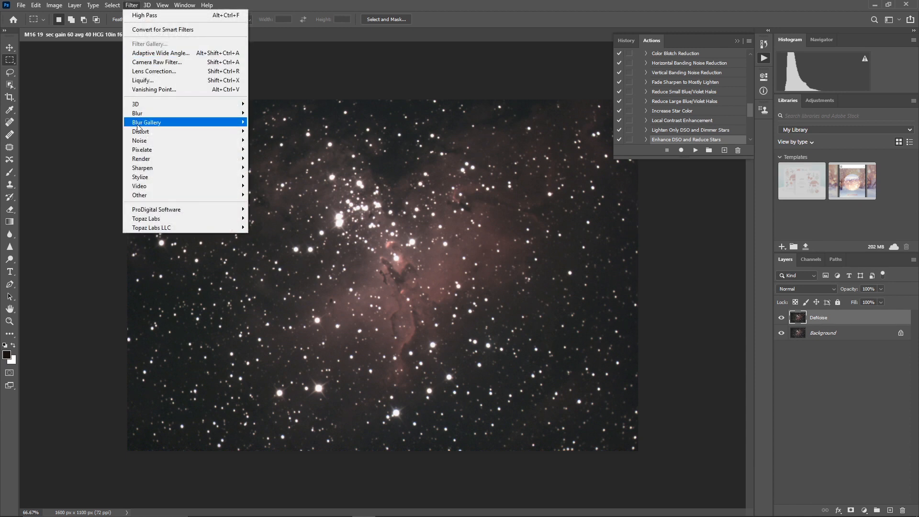
mouse_move(138, 221)
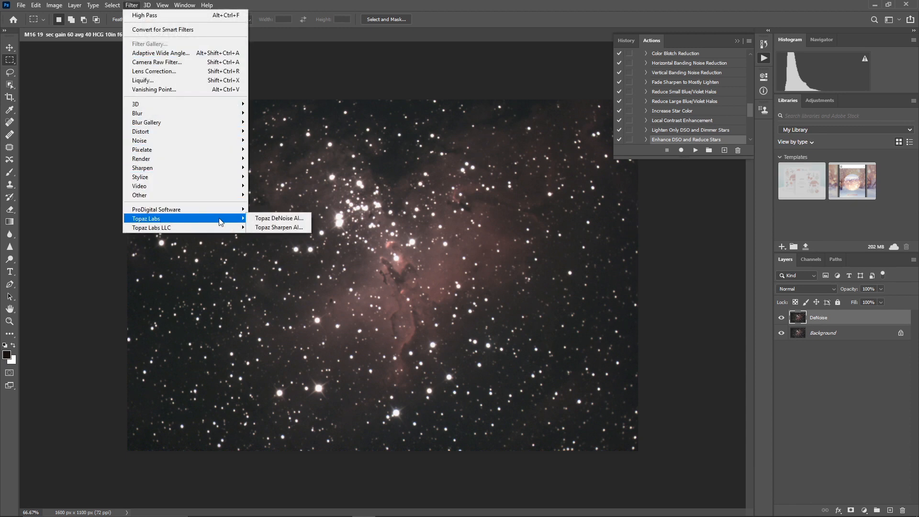
left_click(262, 219)
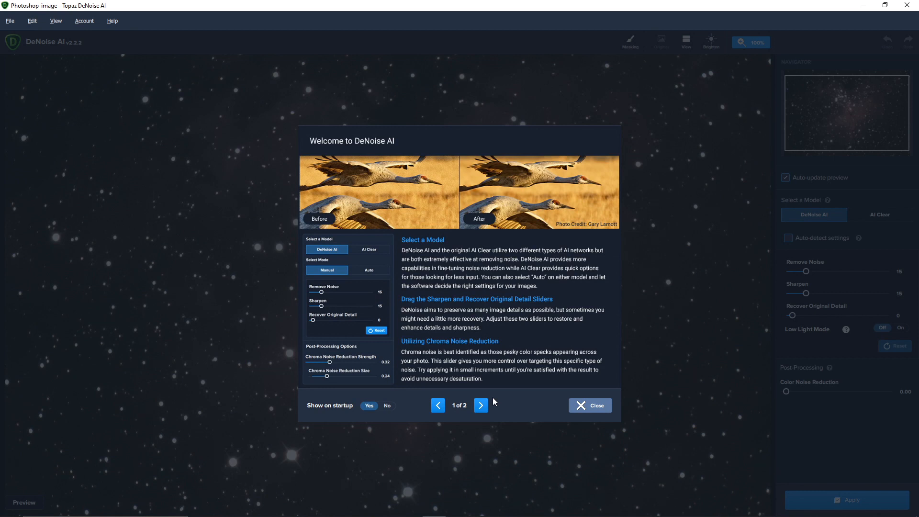
left_click(482, 406)
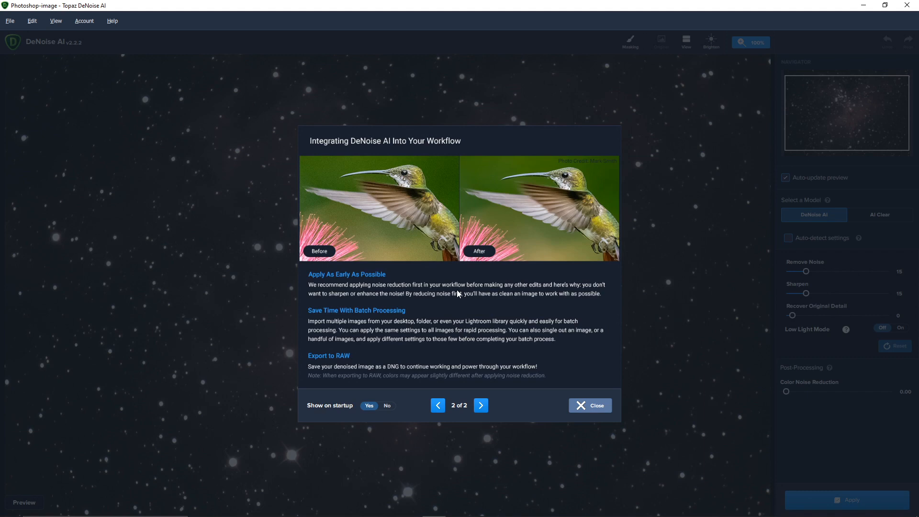
left_click(594, 405)
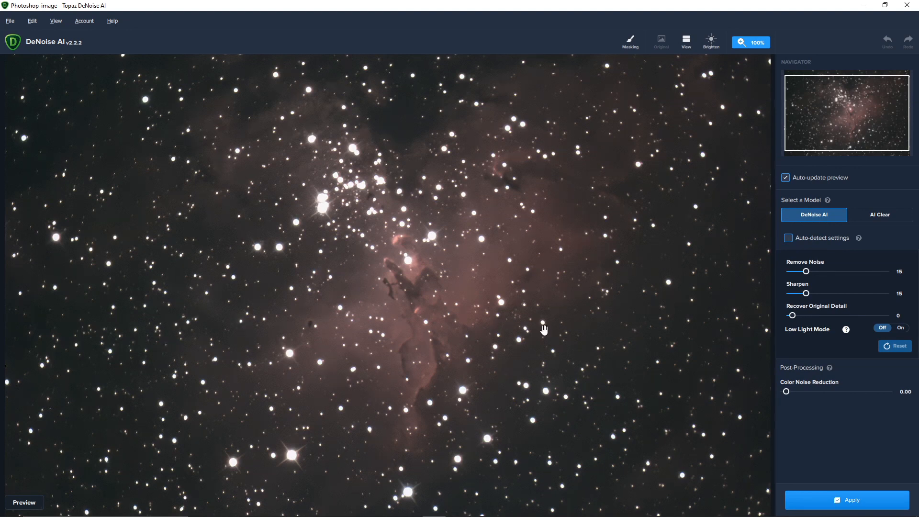
Auto-detect the DeNoise AI settings, then set Sharpen to 40 and Recover Original Detail to 8 and turn Low Light Mode on
left_click(789, 241)
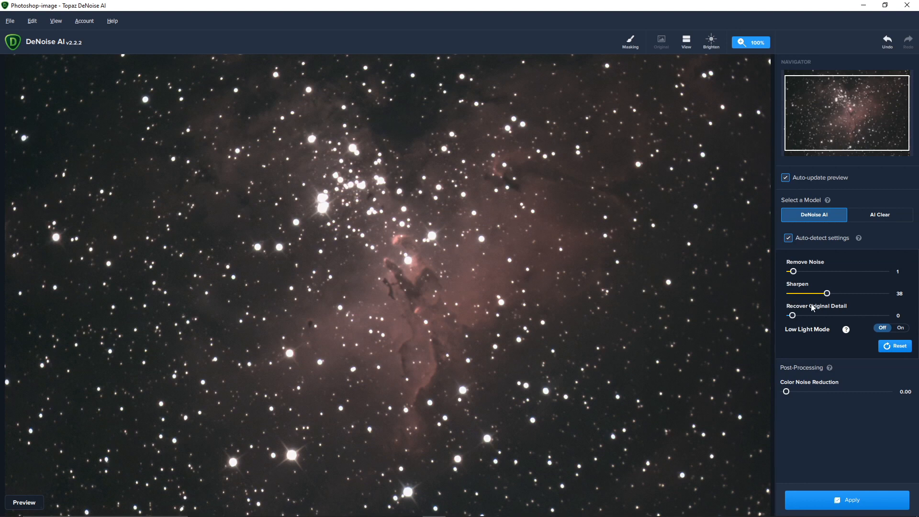
left_click_drag(831, 294, 831, 299)
left_click_drag(793, 319, 802, 321)
left_click(900, 329)
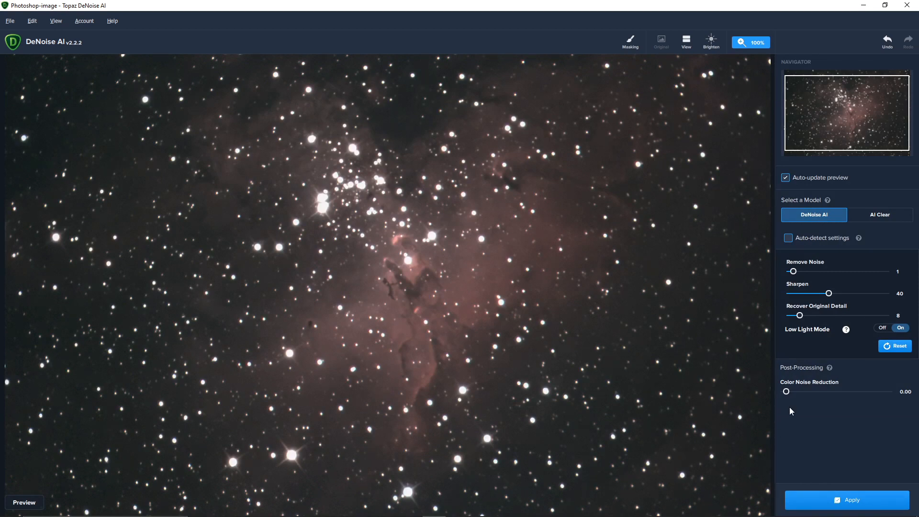
Add a small amount of Color Noise Reduction, apply the denoising and compare the DeNoise layer with the original
left_click_drag(786, 392, 803, 395)
left_click(835, 500)
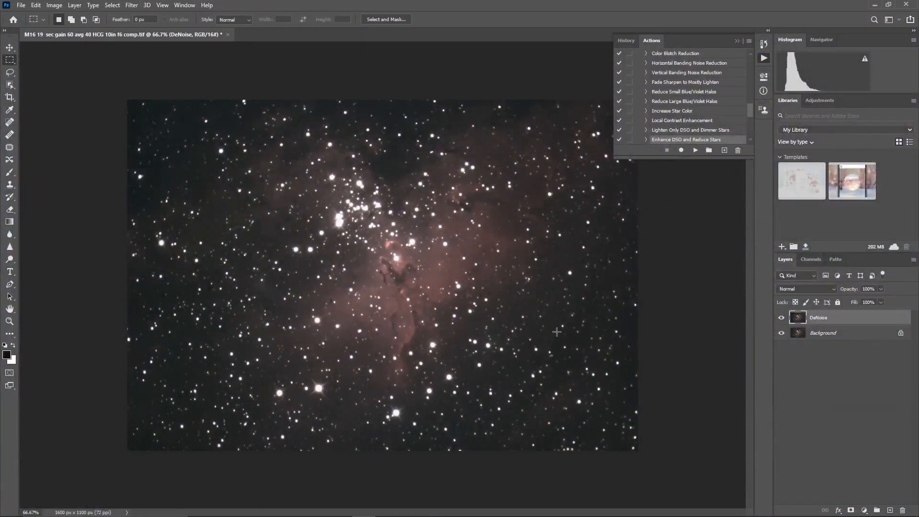
left_click(782, 320)
left_click(782, 320)
left_click(782, 319)
left_click(782, 319)
Duplicate the DeNoise layer under the name AstroFlats
left_click(913, 260)
left_click(863, 203)
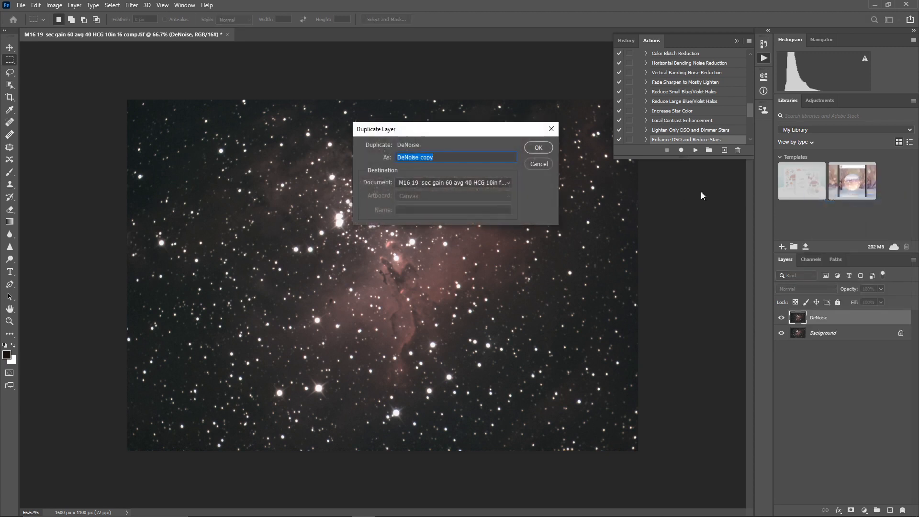
type("AstroFlats")
key("Return")
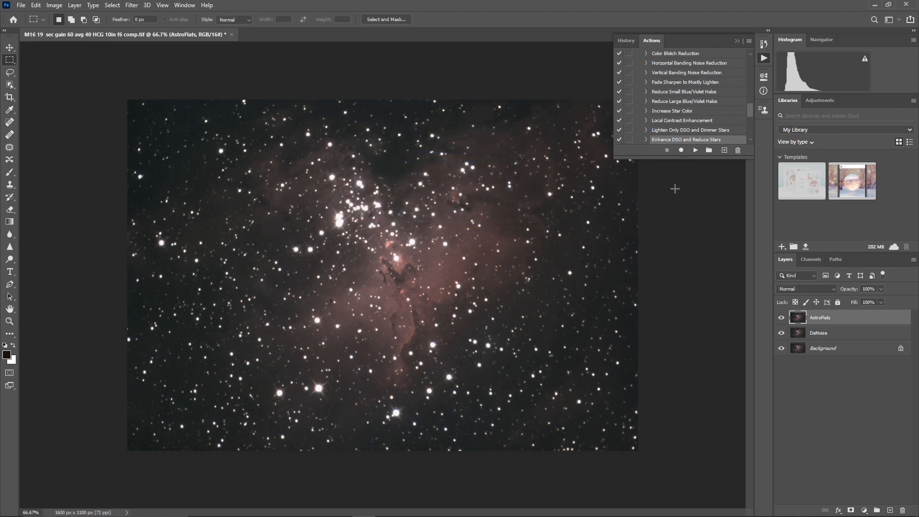
Apply the AstroFlat Pro filter to the AstroFlats layer with its Initial Settings: Smoothness 40, Edge Cleanup 24, Dark Noise Reduction 16
left_click(132, 5)
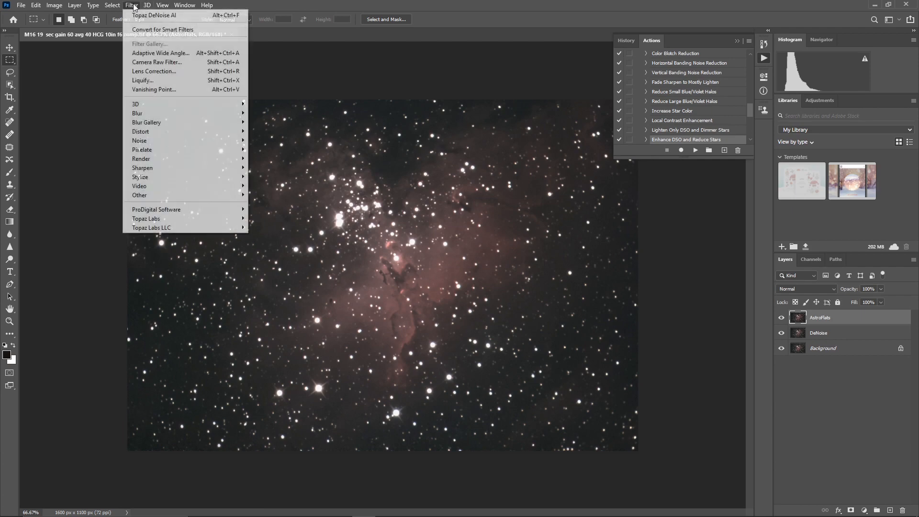
mouse_move(241, 209)
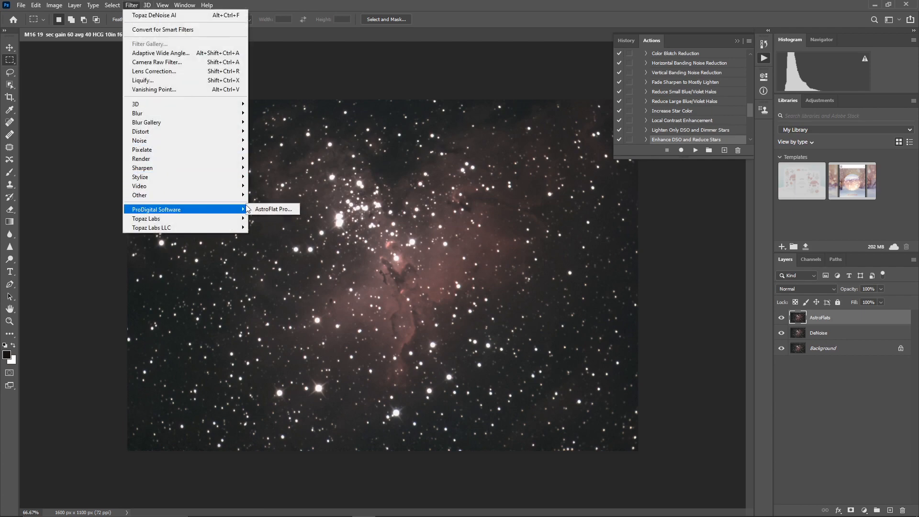
left_click(273, 209)
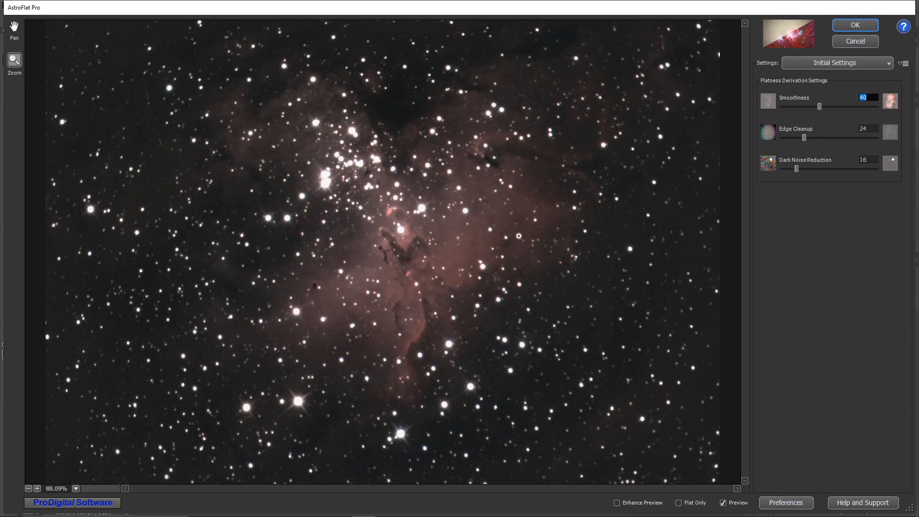
left_click(853, 27)
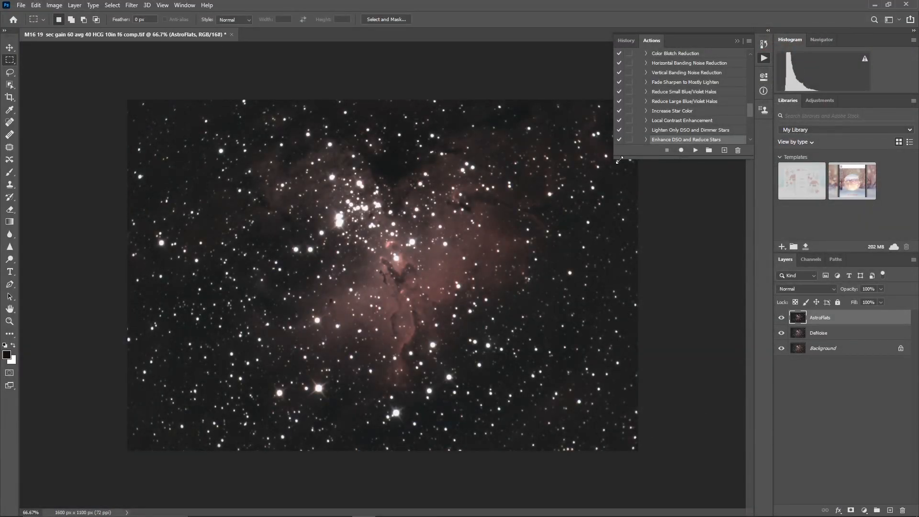
Compare the image with and without the AstroFlats layer by toggling its visibility, leaving the layer shown
left_click(782, 318)
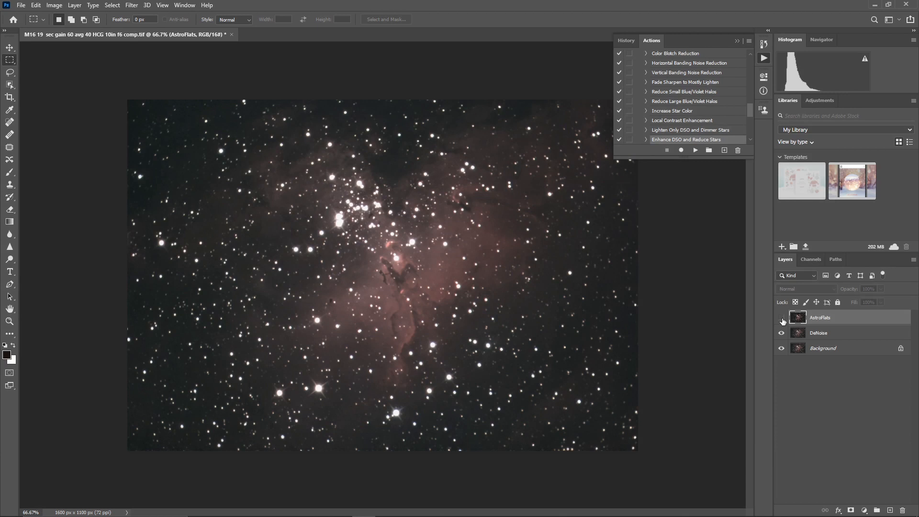
left_click(782, 318)
left_click(782, 318)
left_click(782, 318)
left_click(782, 318)
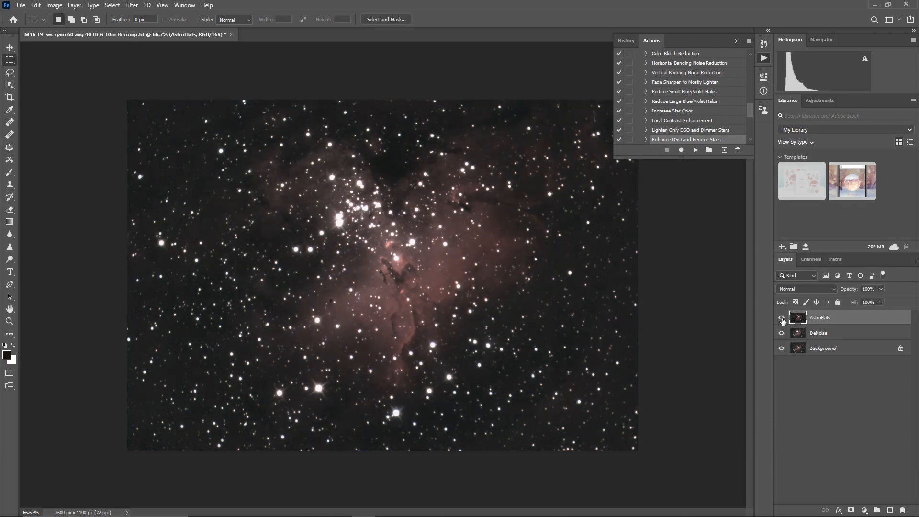
left_click(782, 318)
left_click(782, 318)
left_click(782, 318)
left_click(782, 318)
left_click(782, 317)
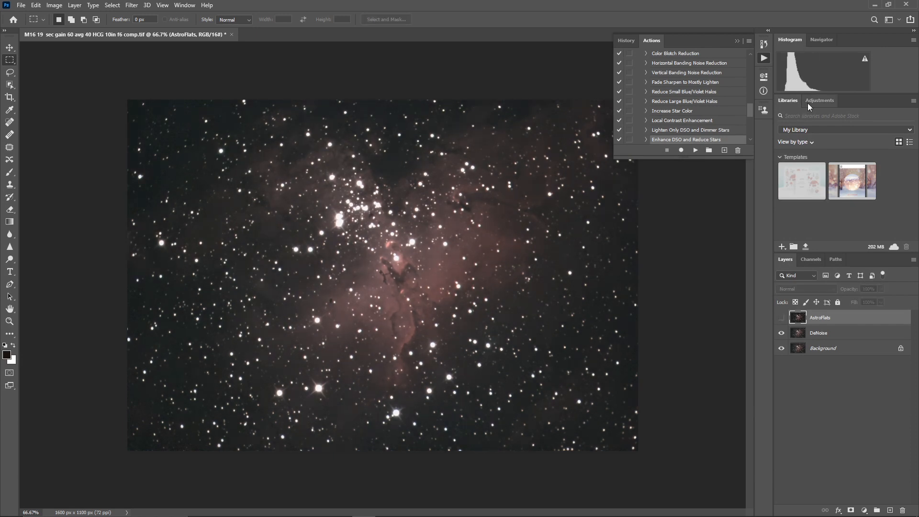
left_click(782, 319)
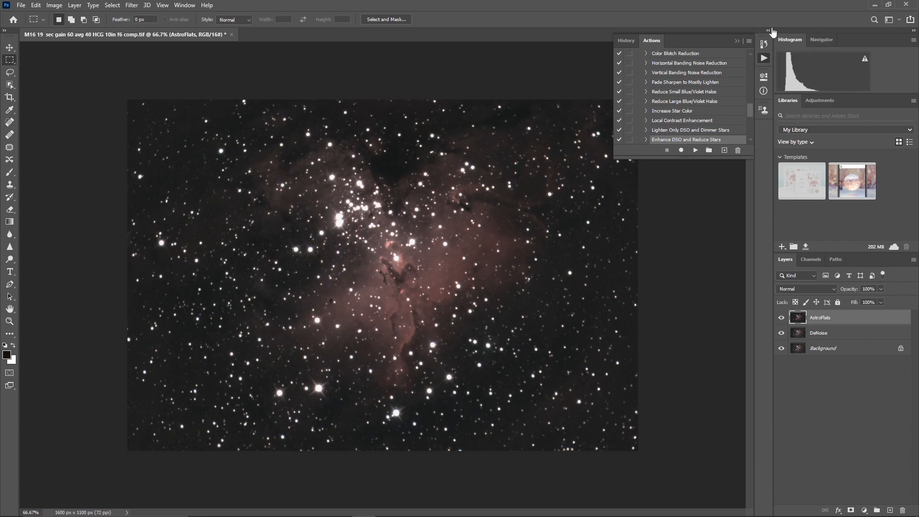
Run the ClariSKY 3 action on the AstroFlats layer and compare the image with and without the ClariSKY 3 layer
left_click_drag(749, 108, 754, 65)
left_click(669, 102)
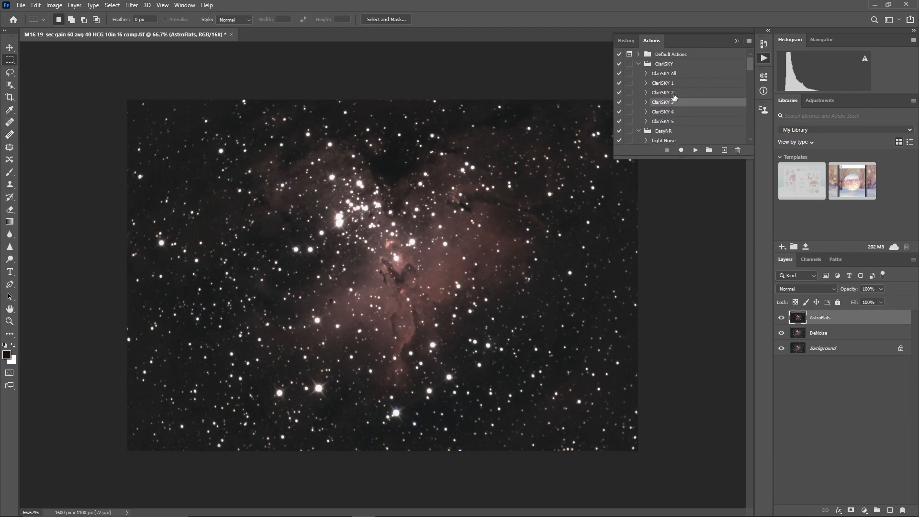
left_click(695, 151)
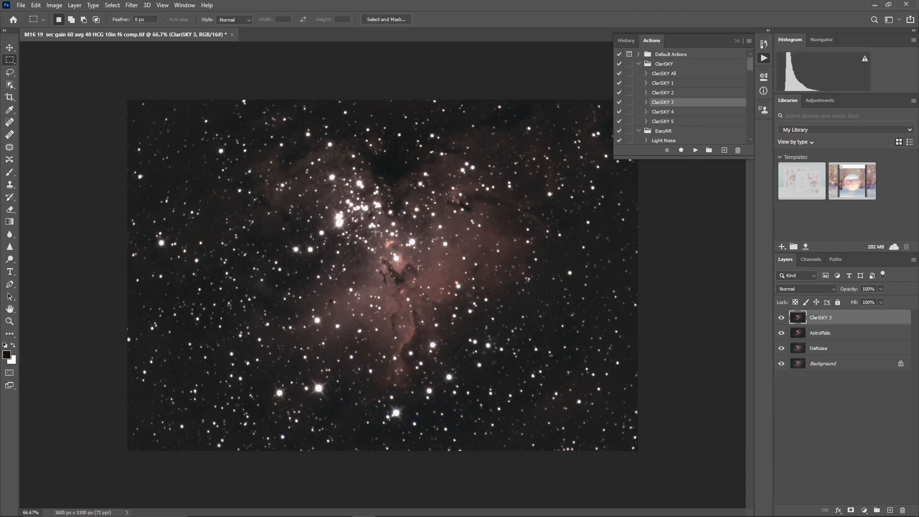
left_click(782, 318)
left_click(783, 318)
left_click(783, 318)
left_click(783, 317)
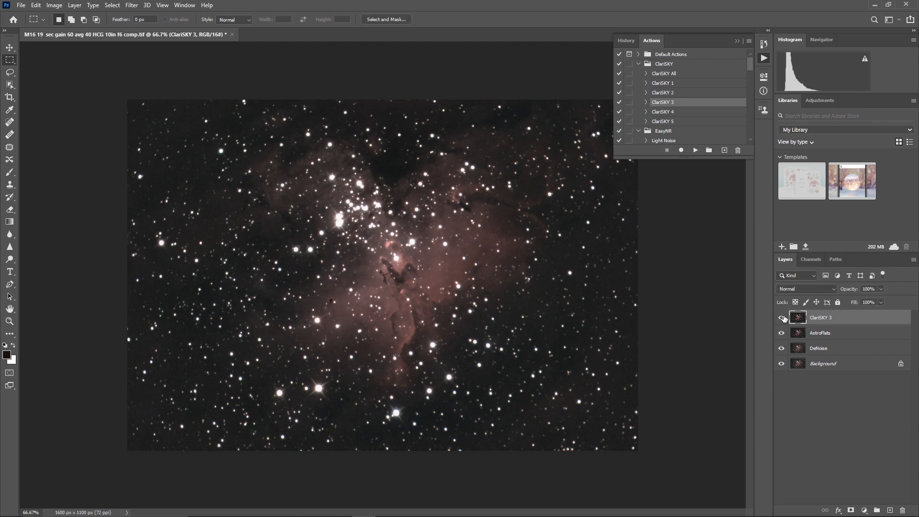
Duplicate the ClariSKY 3 layer under the name DSO Enhance
left_click(914, 260)
left_click(863, 199)
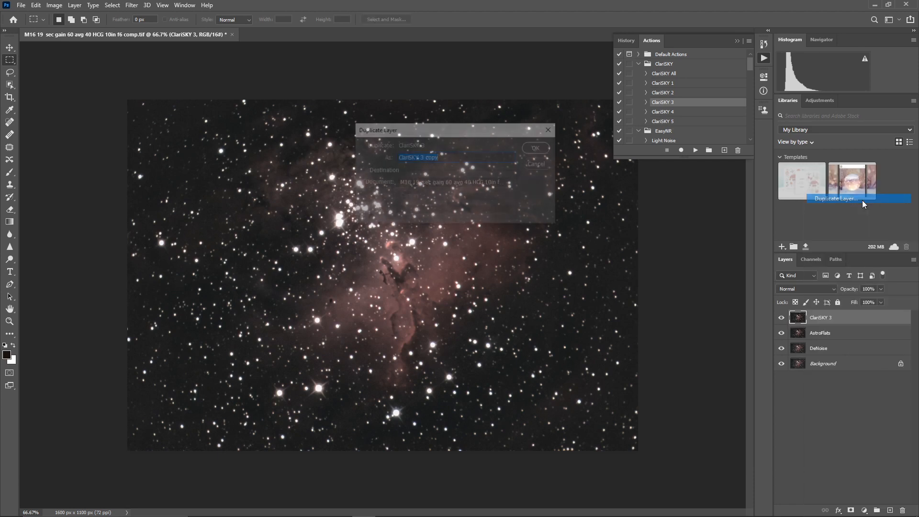
type("DS")
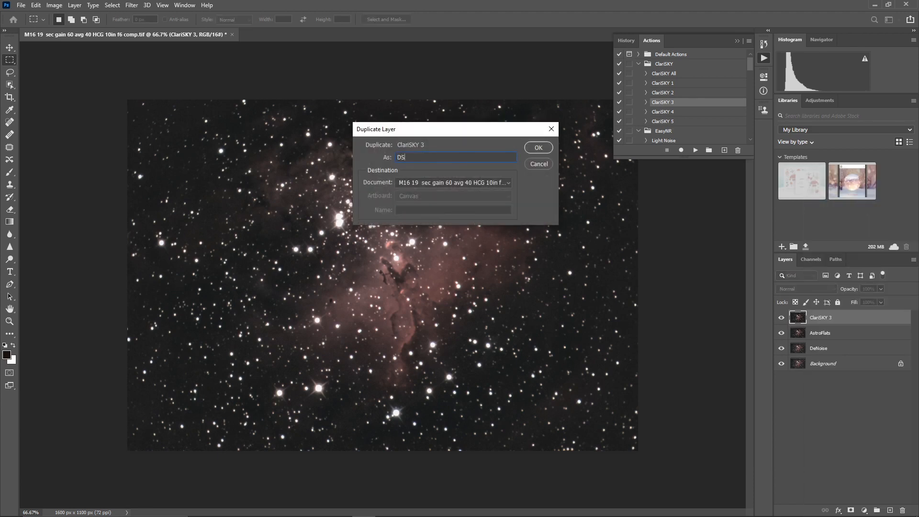
type("O Enh")
key("Return")
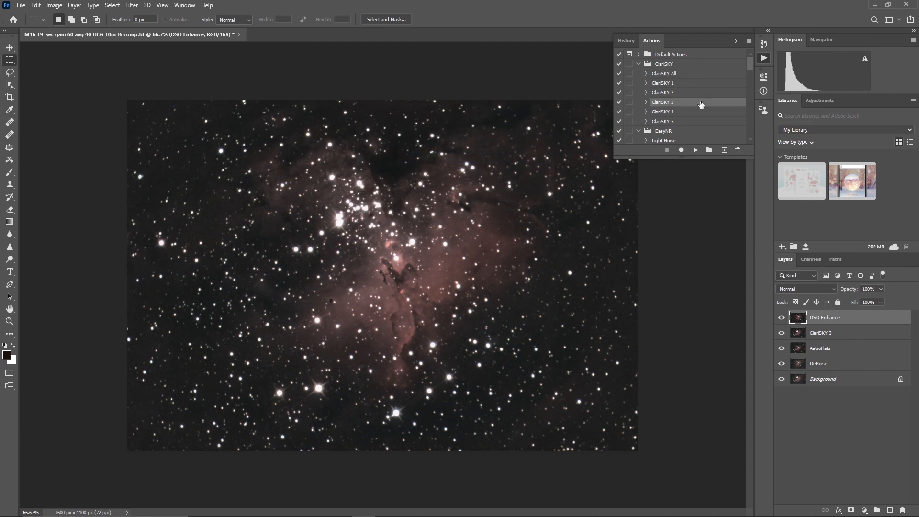
Run the Enhance DSO and Reduce Stars action on the DSO Enhance layer
scroll(700, 104, "down", 6)
scroll(700, 104, "down", 2)
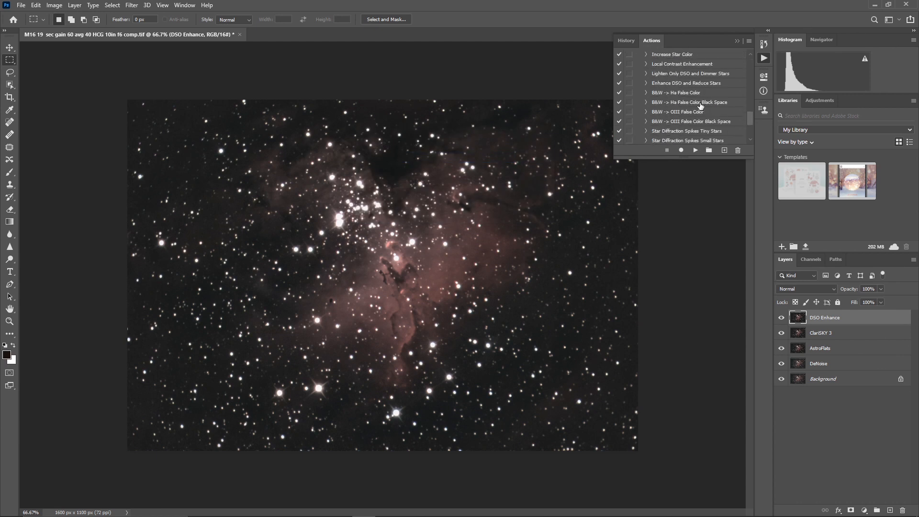
scroll(700, 105, "down", 3)
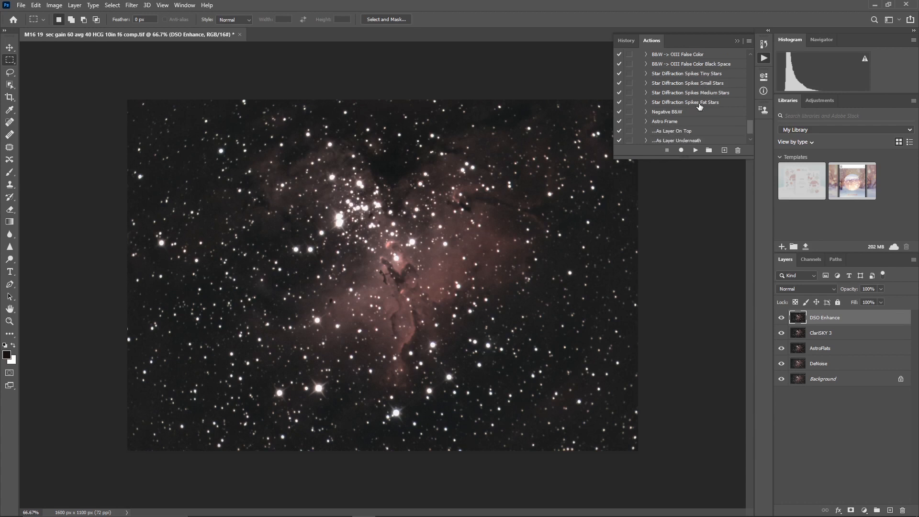
scroll(700, 106, "up", 2)
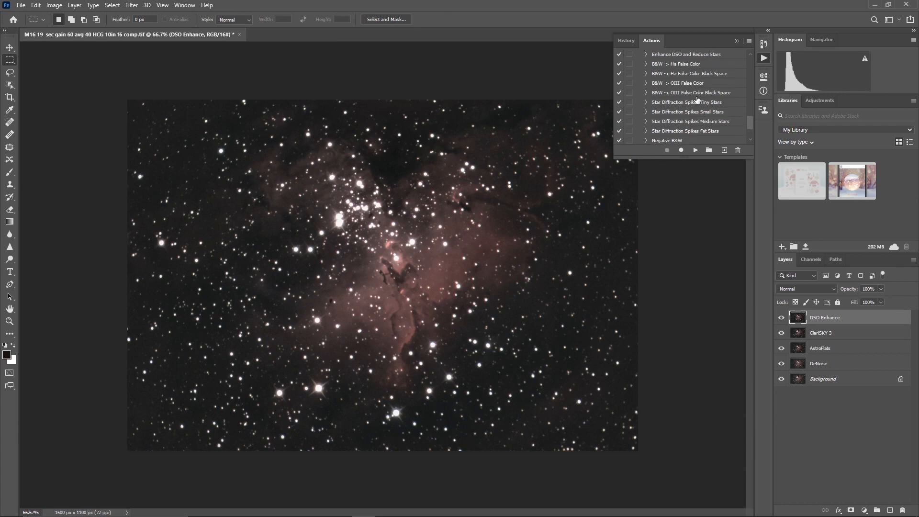
left_click(674, 55)
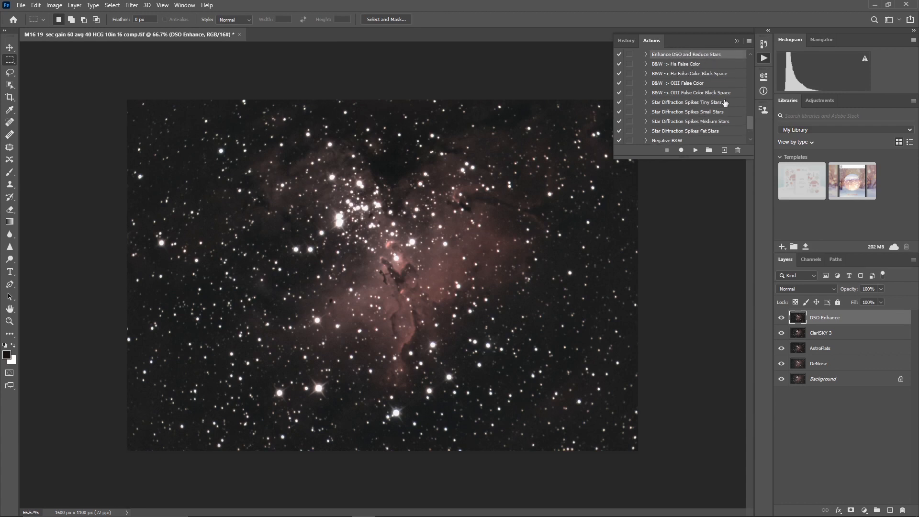
left_click(696, 151)
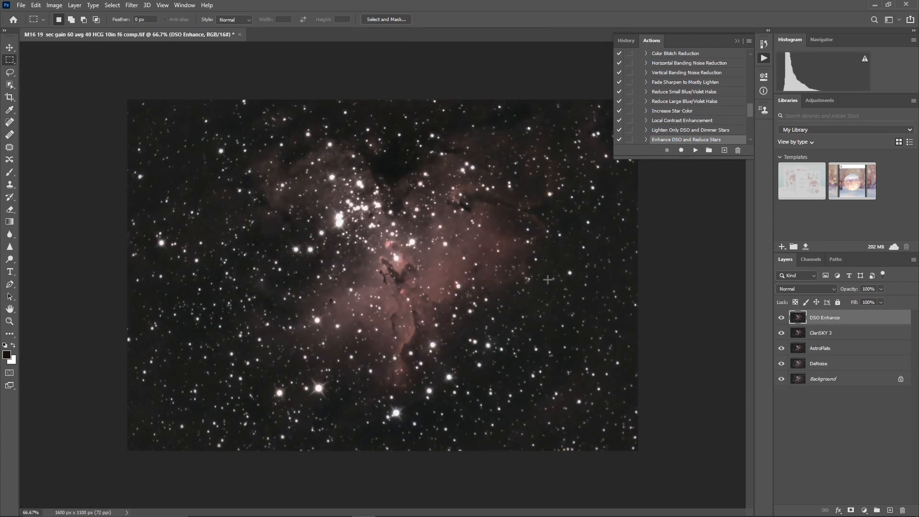
Compare the image with and without the DSO Enhance layer by toggling its visibility, leaving the layer shown
left_click(782, 320)
left_click(782, 320)
left_click(782, 320)
left_click(782, 320)
left_click(782, 319)
left_click(782, 320)
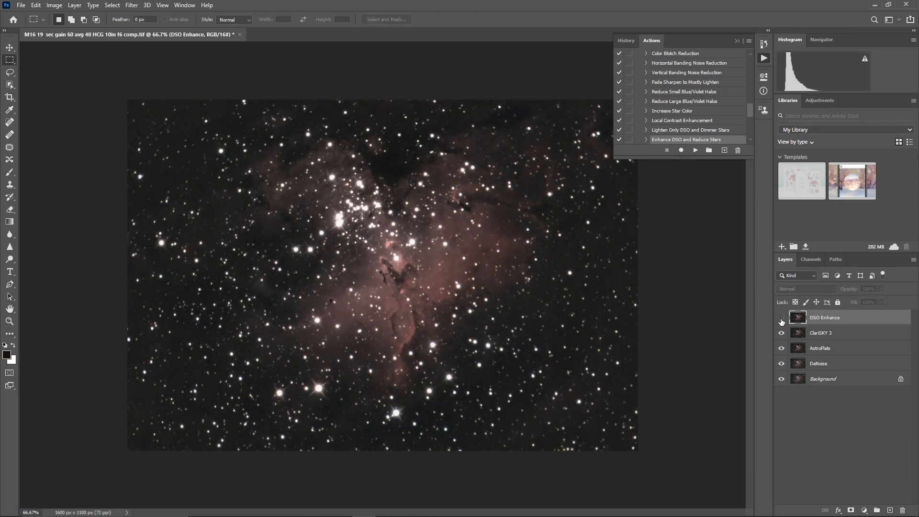
left_click(782, 320)
left_click(782, 320)
left_click(782, 320)
left_click(782, 320)
left_click(782, 320)
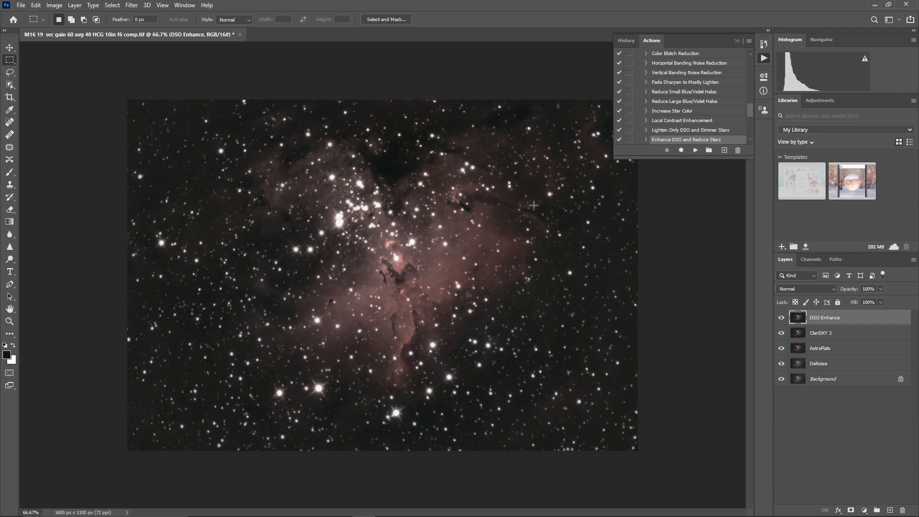
Duplicate the DSO Enhance layer under the name Levels
left_click(913, 260)
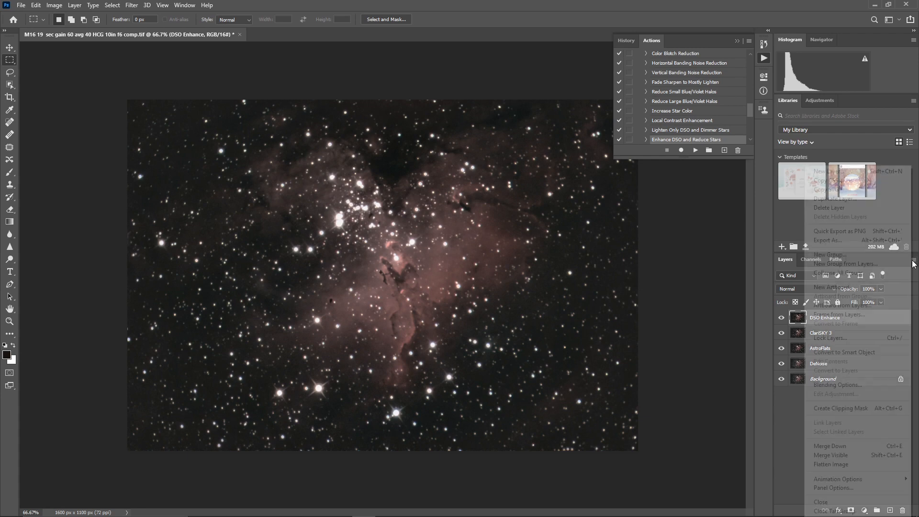
left_click(870, 203)
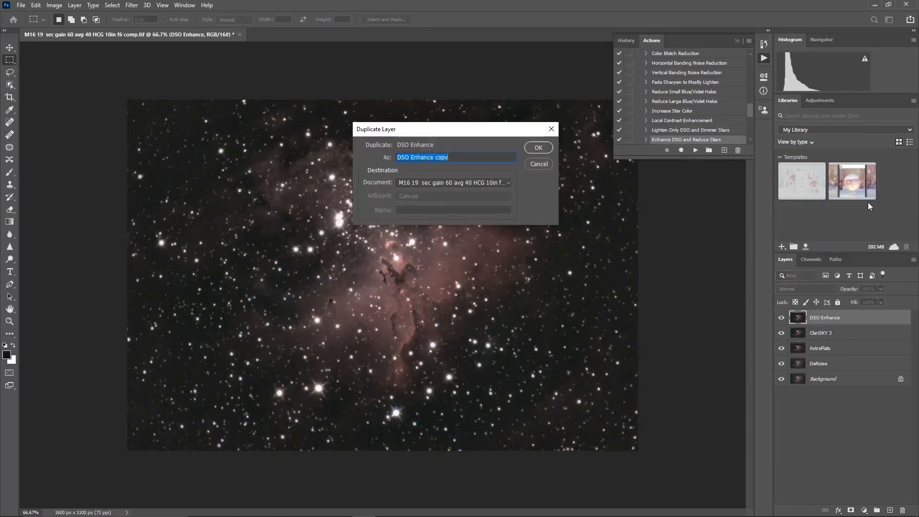
type("Levels")
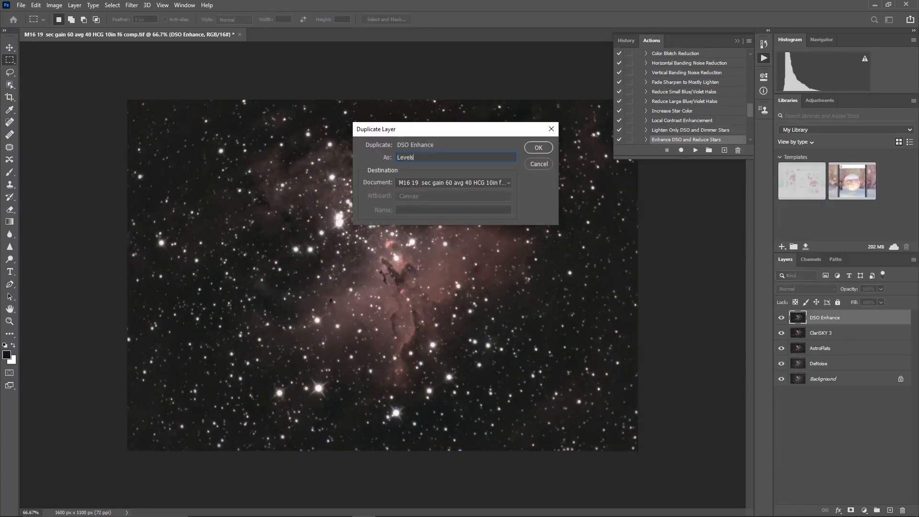
key("Return")
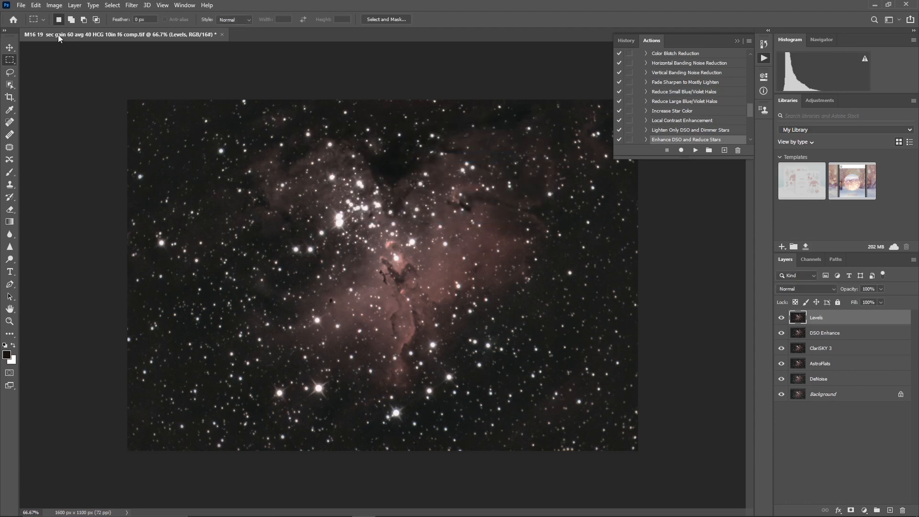
Open the Levels adjustment for the Levels layer and compare the histograms of the red, green and blue channels
left_click(54, 5)
mouse_move(73, 33)
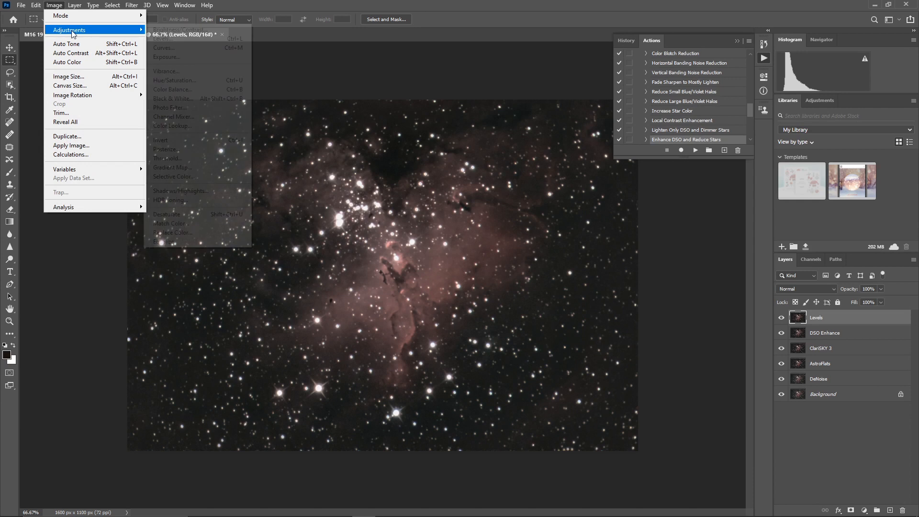
left_click(171, 41)
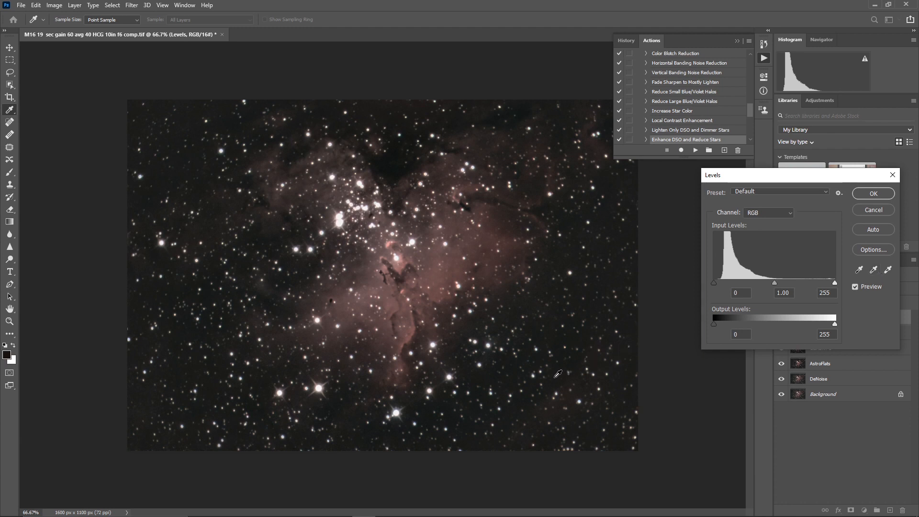
left_click(791, 216)
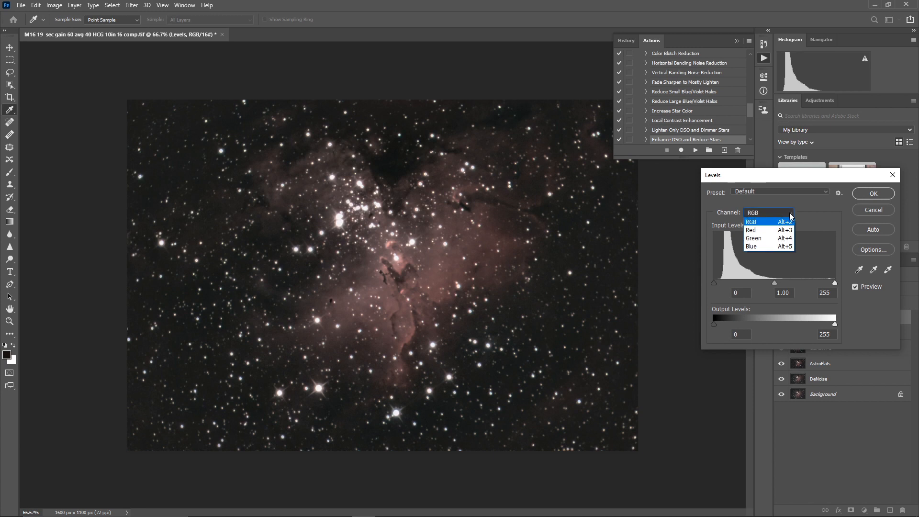
left_click(771, 229)
key("Down")
key("Down")
key("Up")
key("Up")
key("Down")
key("Down")
key("Up")
key("Up")
key("Down")
key("Down")
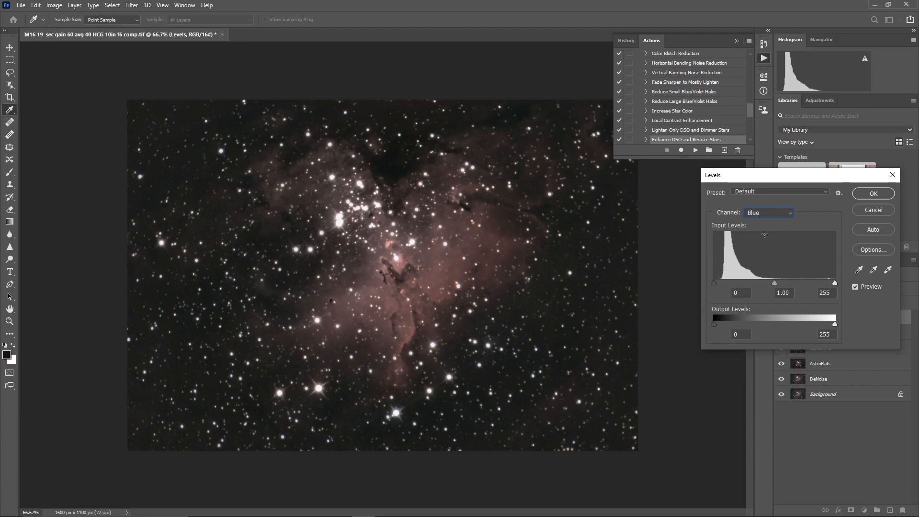
key("Up")
key("Up")
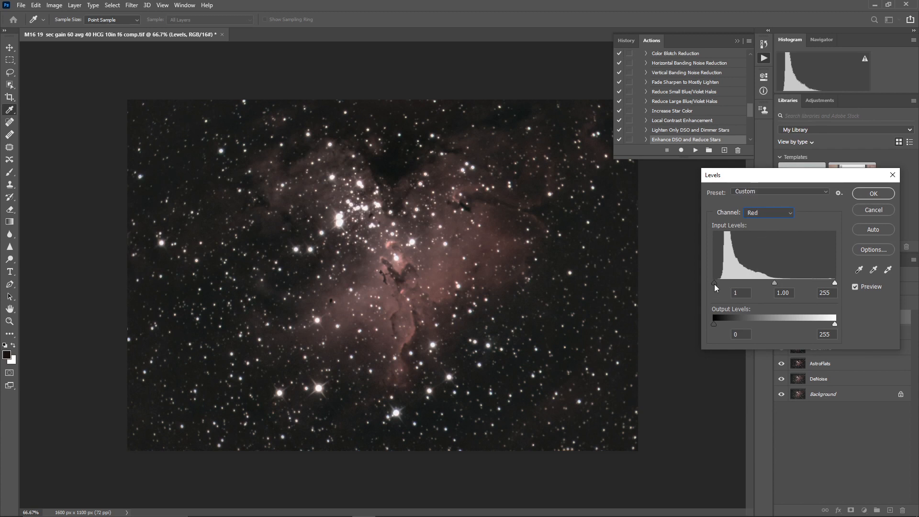
Raise the red channel's black input level slightly and set the green channel's black input level to 8
left_click_drag(717, 284, 718, 284)
key("Up")
left_click(790, 212)
left_click(772, 242)
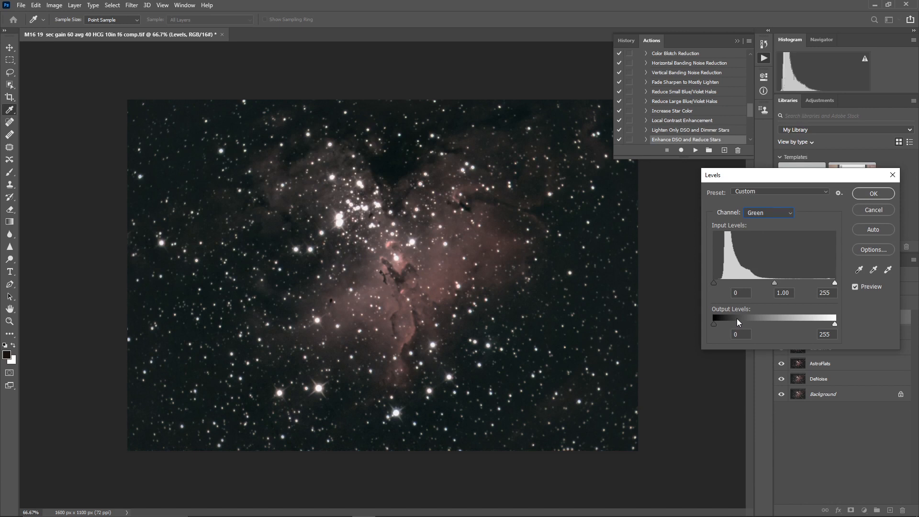
left_click_drag(714, 283, 719, 285)
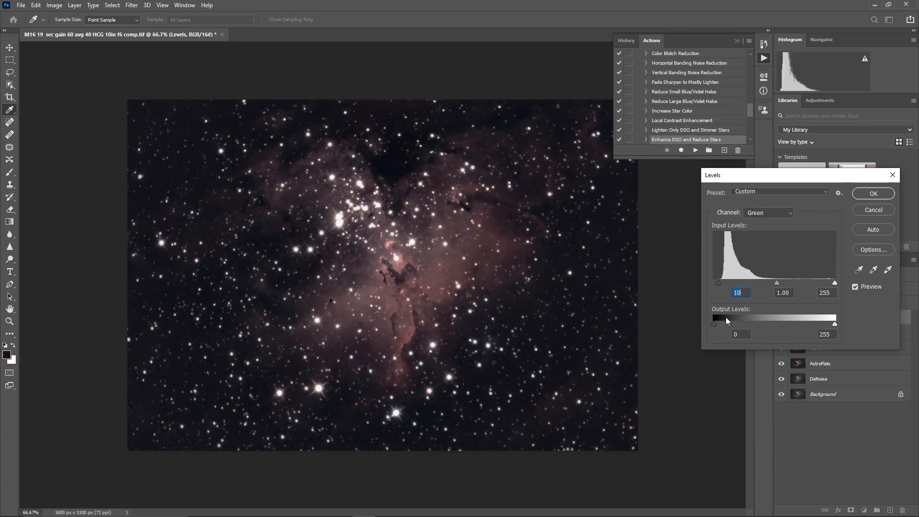
key("Down")
Raise the blue channel's black input level to neutralise the background colour cast
left_click(790, 214)
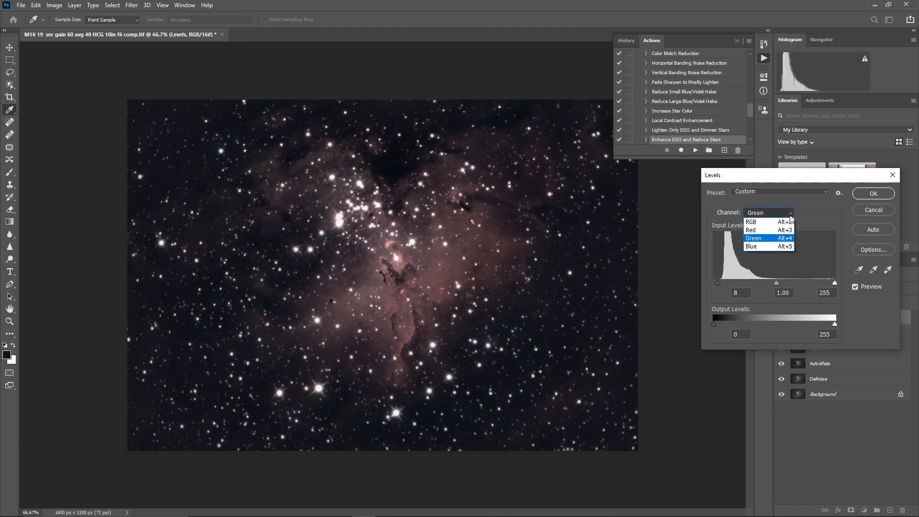
left_click(772, 243)
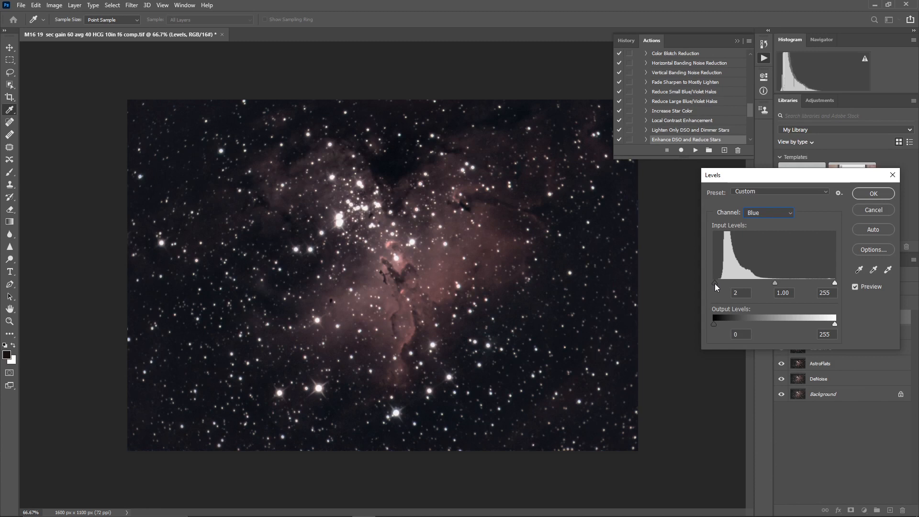
left_click_drag(716, 283, 719, 297)
key("Down")
Set the white input level of the combined RGB channel to 240 and apply the Levels adjustment
left_click(792, 214)
left_click(783, 224)
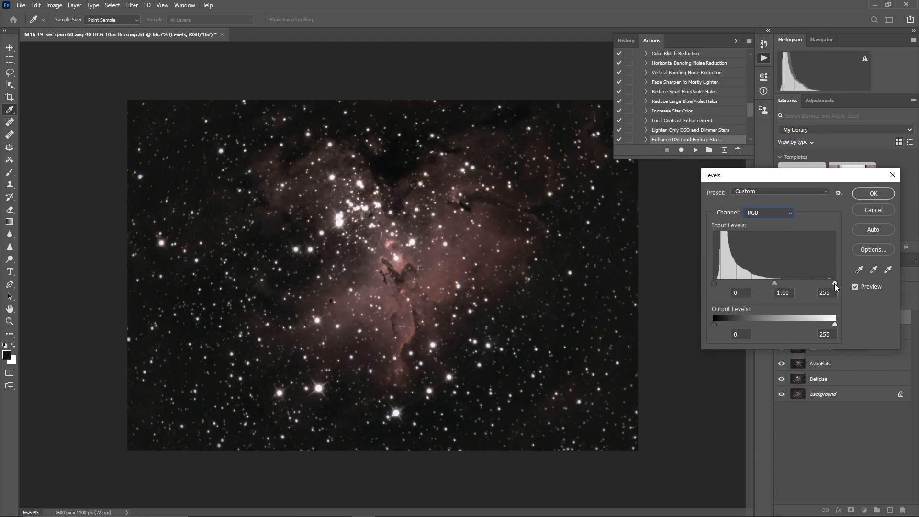
left_click_drag(834, 284, 828, 283)
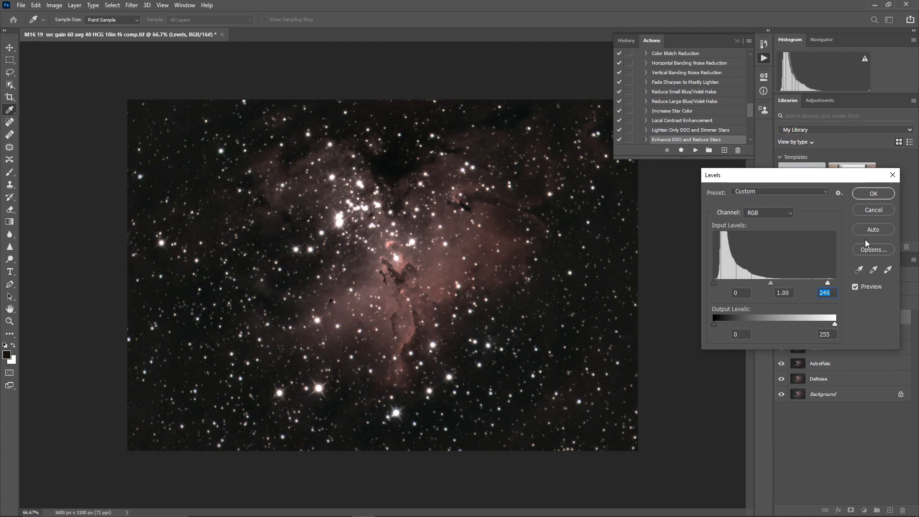
left_click(874, 194)
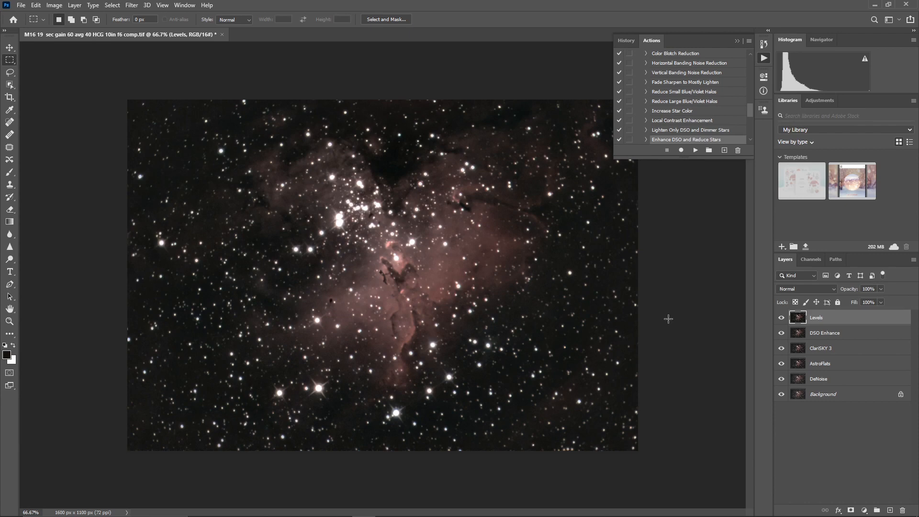
Duplicate the Levels layer under the name Curves
left_click(913, 260)
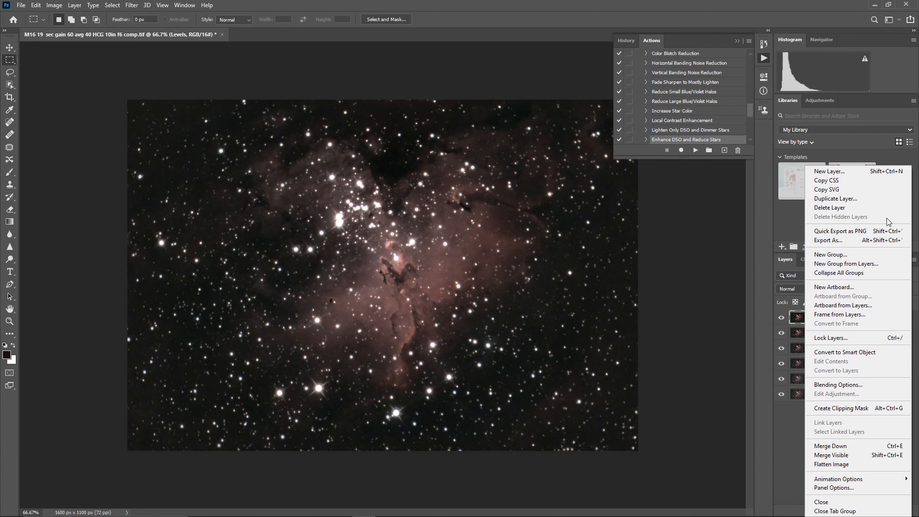
left_click(858, 199)
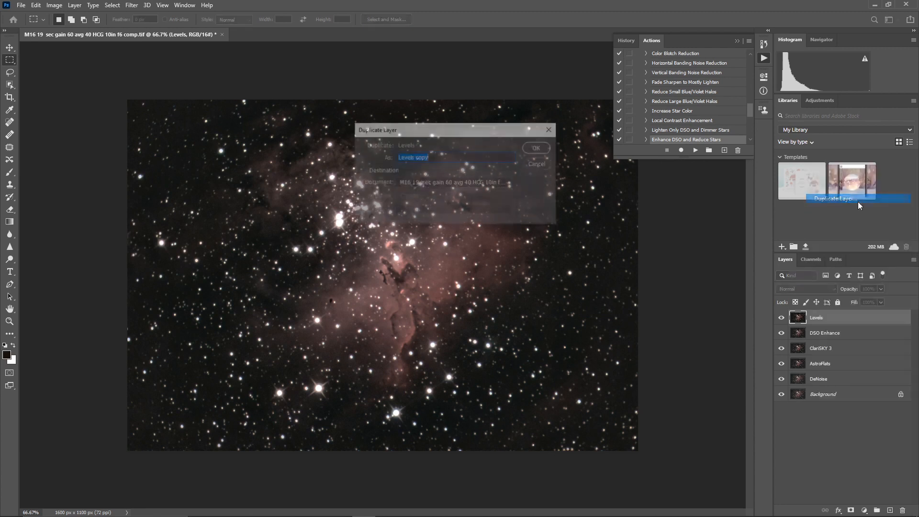
type("Curves")
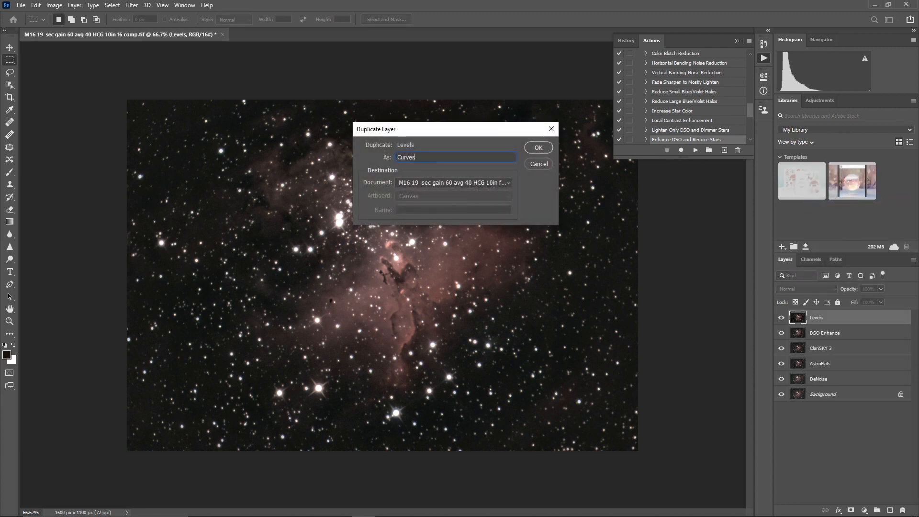
key("Return")
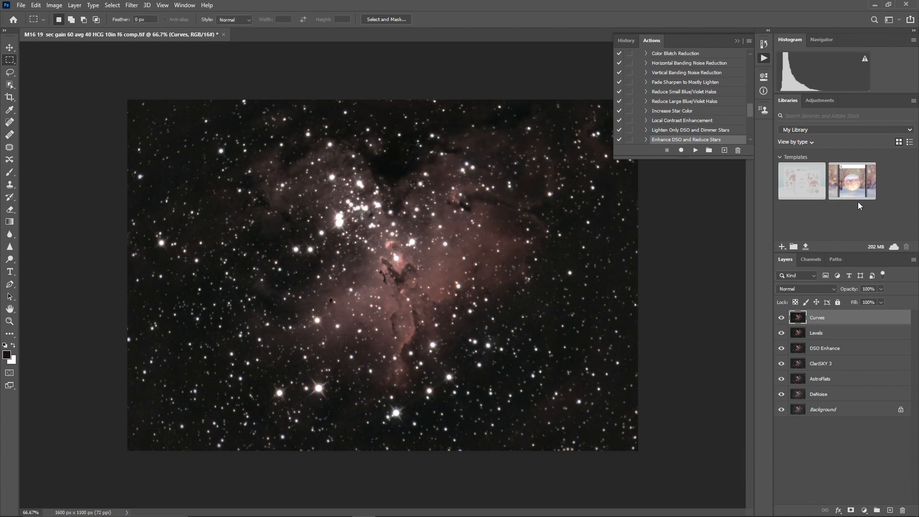
Open the Curves adjustment for the Curves layer and anchor the RGB curve with a single highlight point at about input 192
left_click(53, 6)
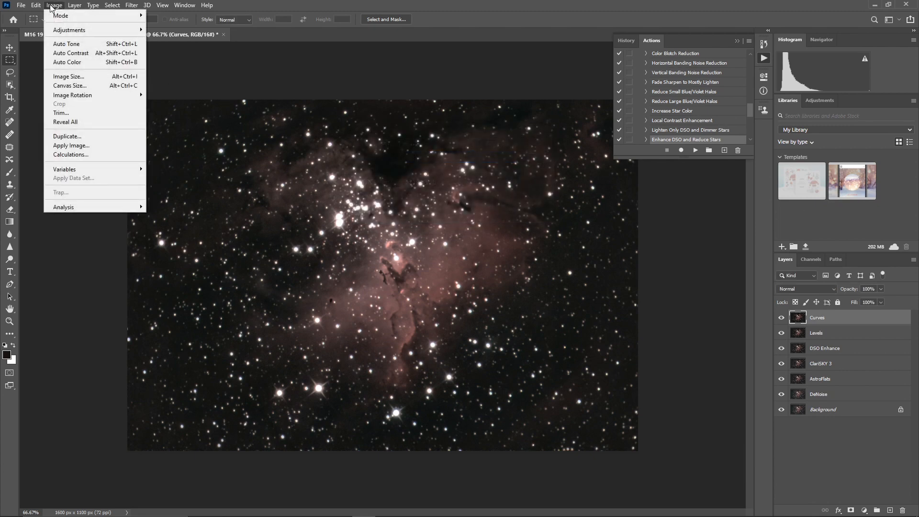
mouse_move(54, 30)
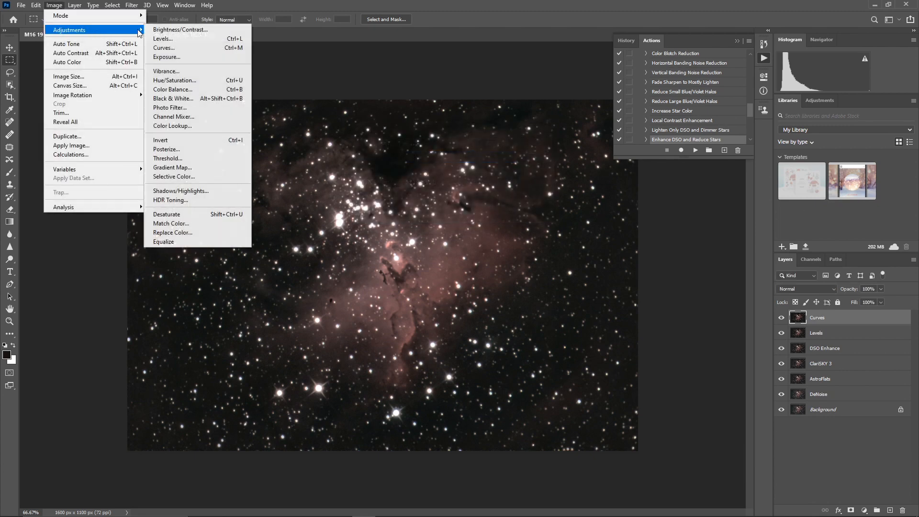
left_click(175, 50)
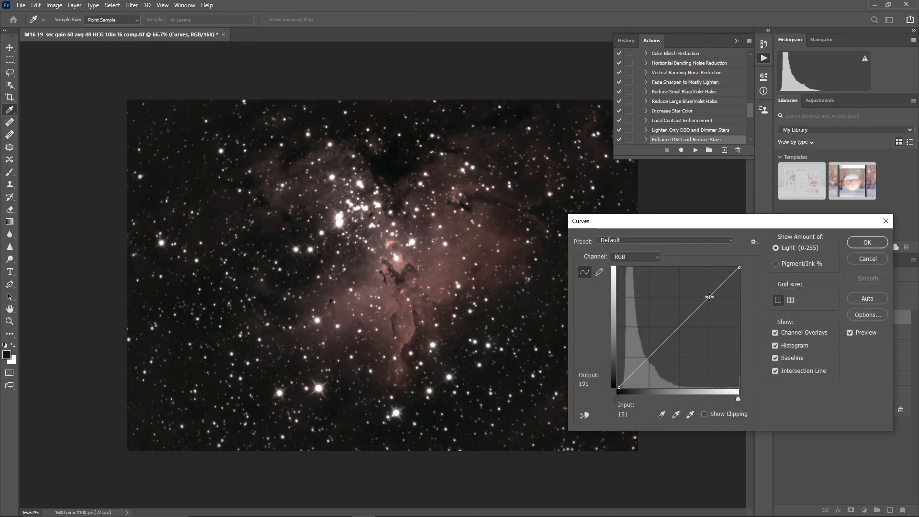
left_click(709, 297)
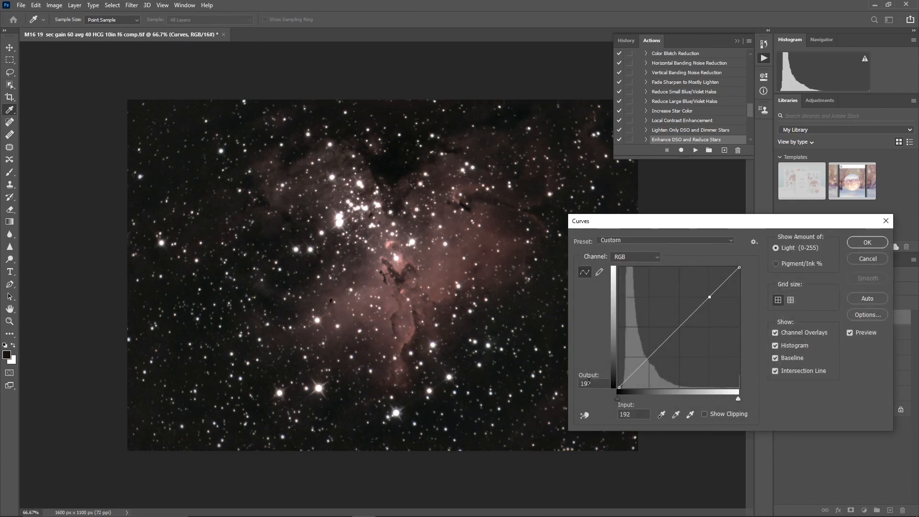
left_click_drag(589, 383, 596, 383)
type("00")
left_click_drag(723, 284, 726, 285)
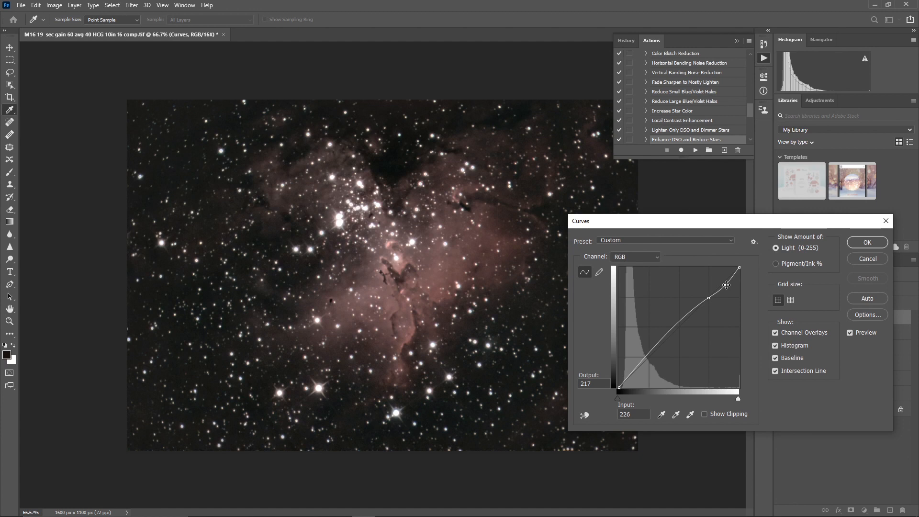
left_click(726, 286, "ctrl")
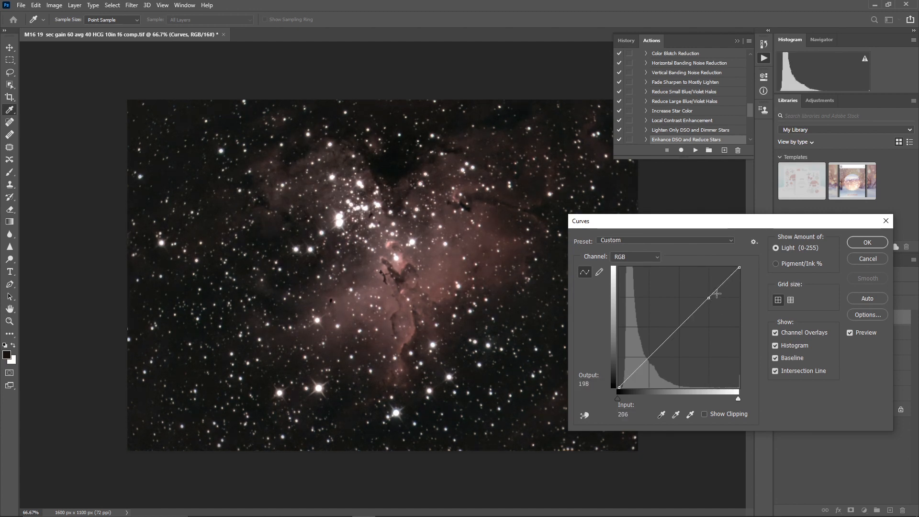
Lift the RGB curve's midtones with a point at about input 145, output 171, and apply the Curves adjustment
mouse_move(710, 298)
left_mouse_down()
mouse_move(712, 268)
mouse_move(722, 299)
mouse_move(708, 298)
left_mouse_up()
mouse_move(693, 311)
left_mouse_down()
mouse_move(682, 287)
mouse_move(694, 303)
mouse_move(628, 343)
mouse_move(663, 330)
mouse_move(688, 307)
left_mouse_up()
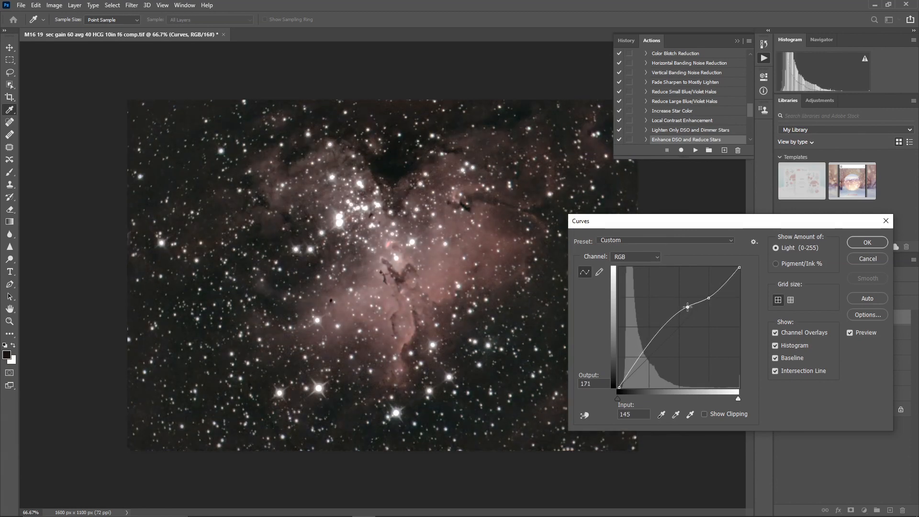
left_click(868, 243)
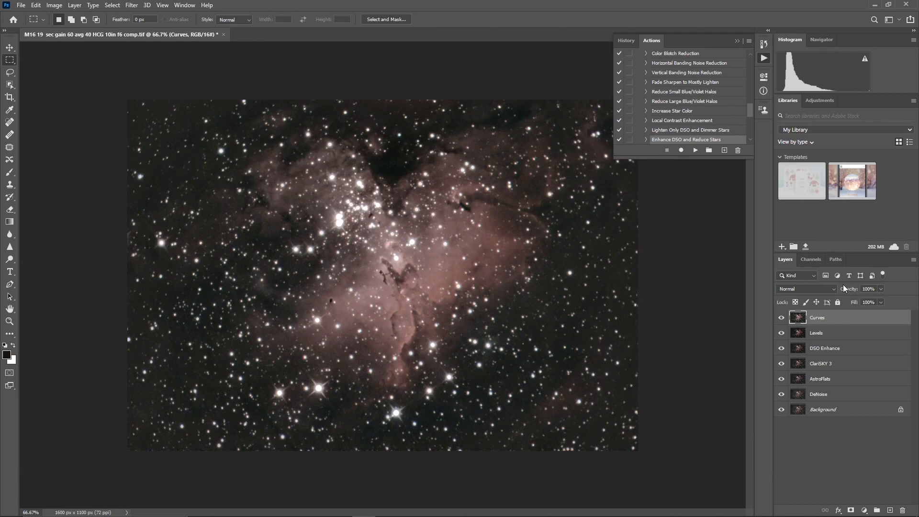
Duplicate the Curves layer under the name Sharpen
left_click(913, 259)
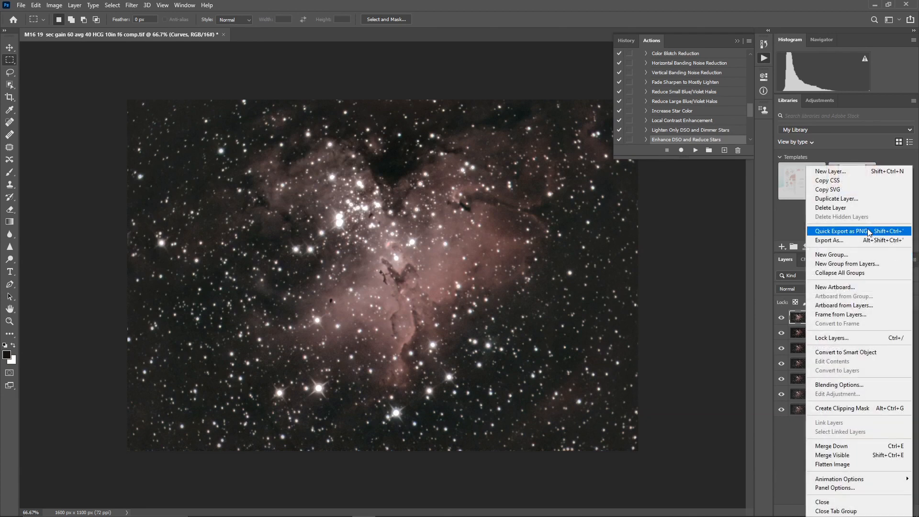
left_click(859, 197)
type("Sharpen")
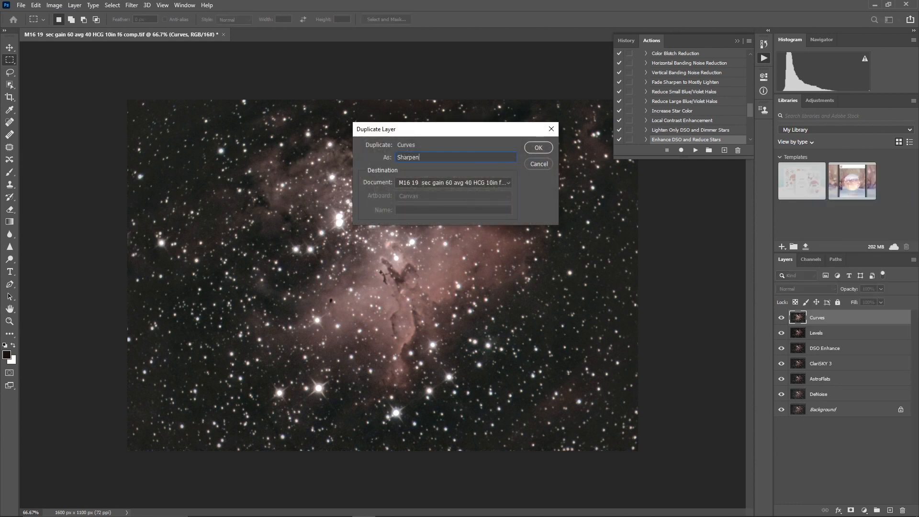
key("Return")
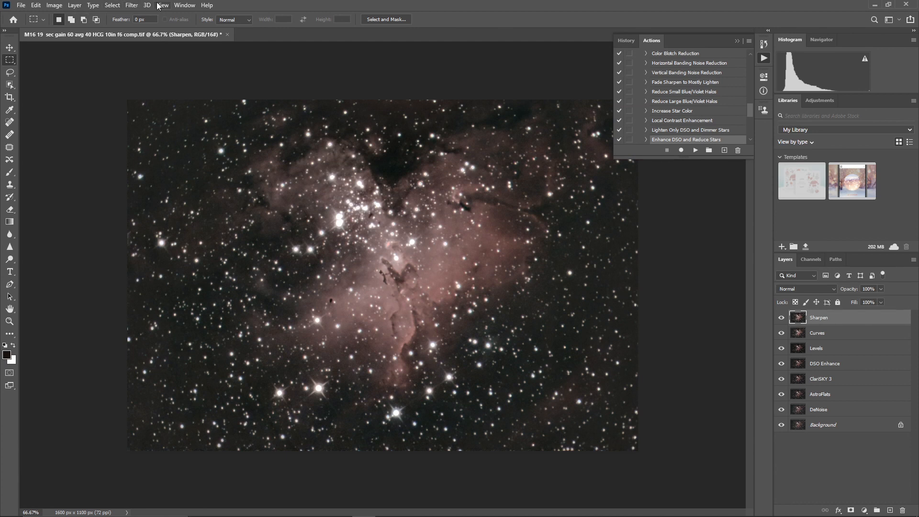
Open Topaz Sharpen AI on the Sharpen layer and set Suppress Noise to 4 and Sharpness to 32
left_click(132, 5)
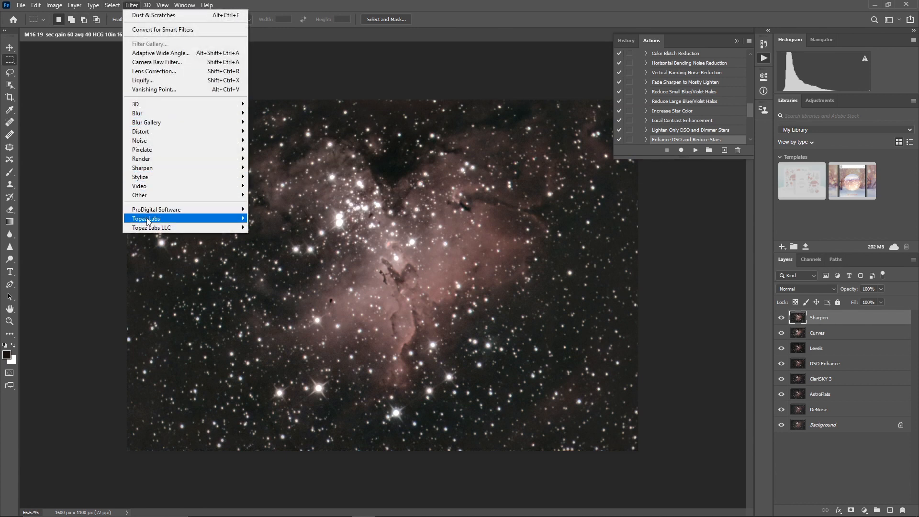
mouse_move(149, 219)
left_click(284, 226)
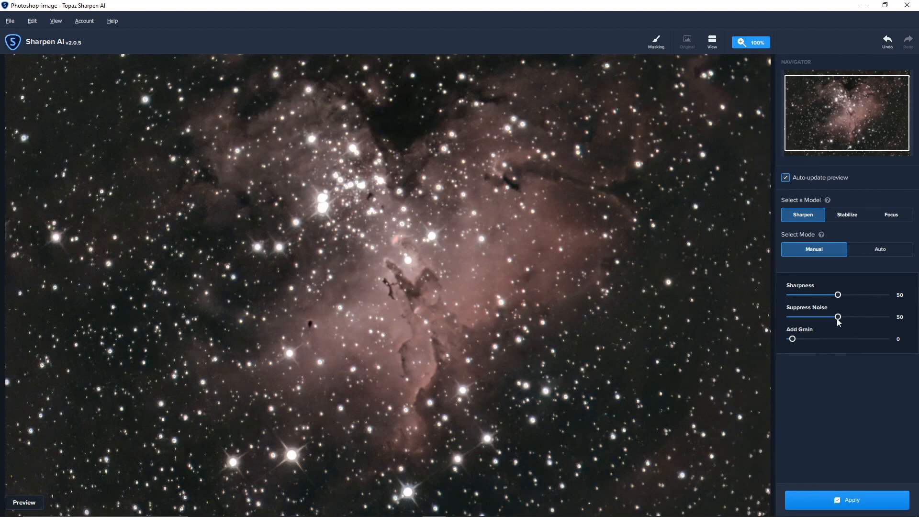
left_click_drag(838, 318, 797, 318)
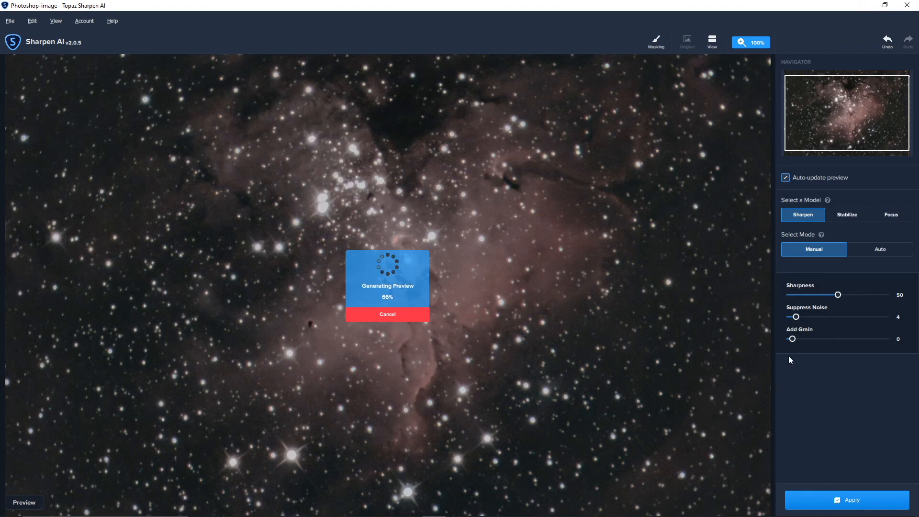
left_click_drag(838, 295, 832, 299)
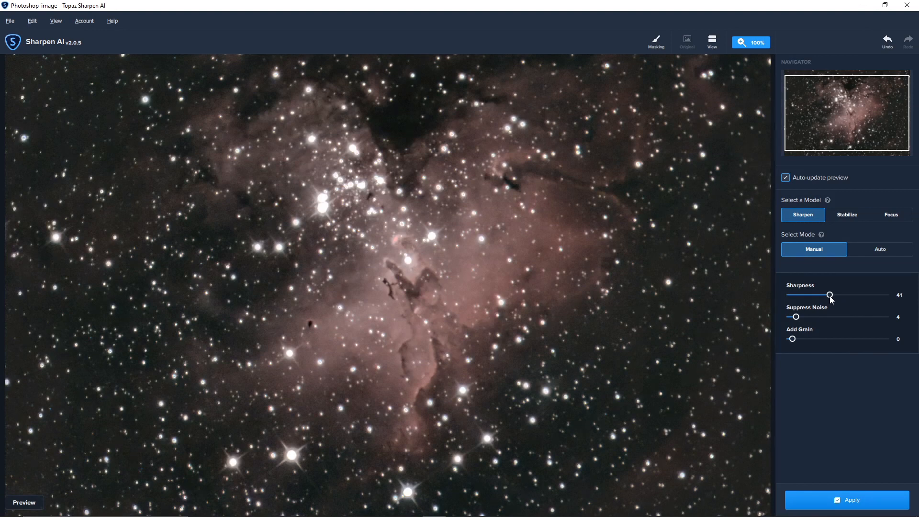
left_click_drag(829, 296, 822, 299)
Try the Stabilize model, switch to the Focus model and apply the sharpening
left_click(852, 214)
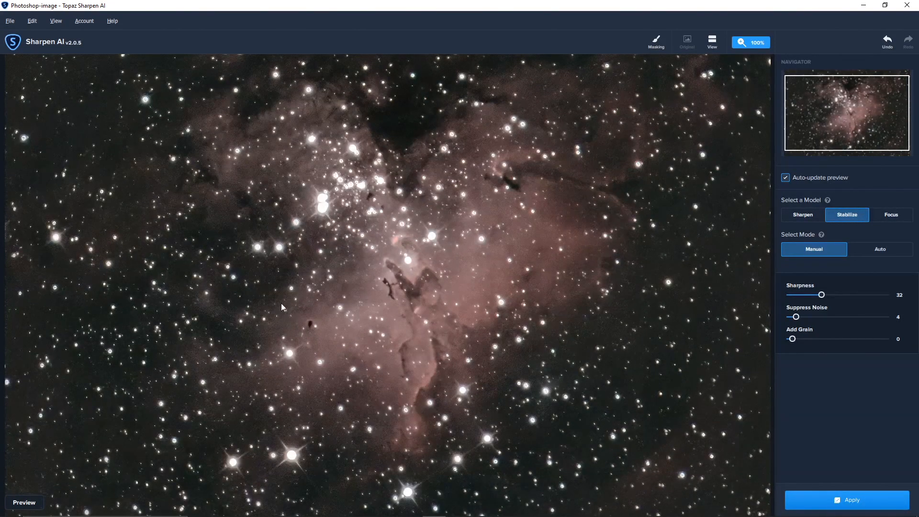
left_click(886, 217)
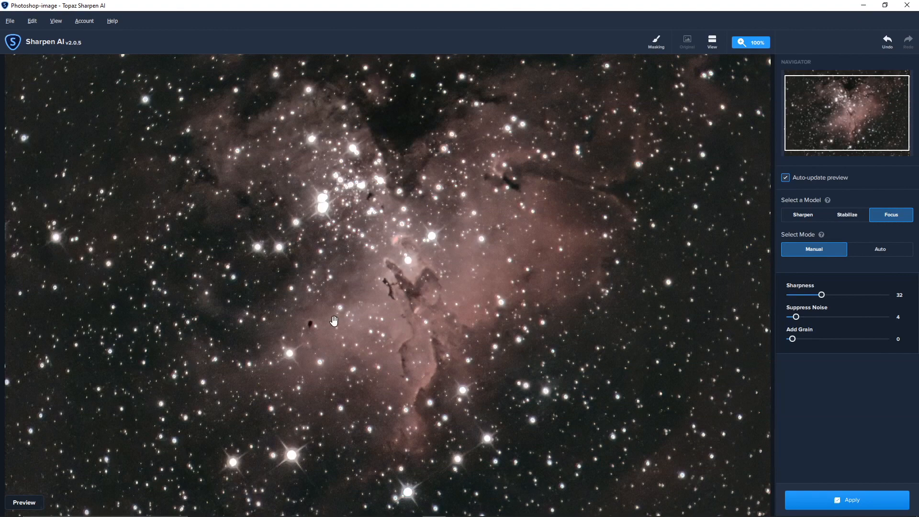
left_click(835, 496)
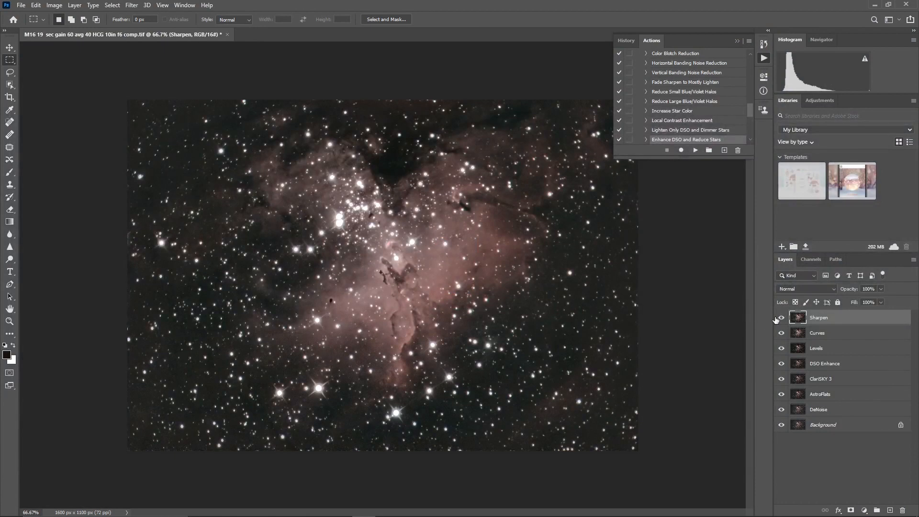
Toggle the Sharpen layer's visibility several times to compare the image before and after sharpening
left_click(782, 318)
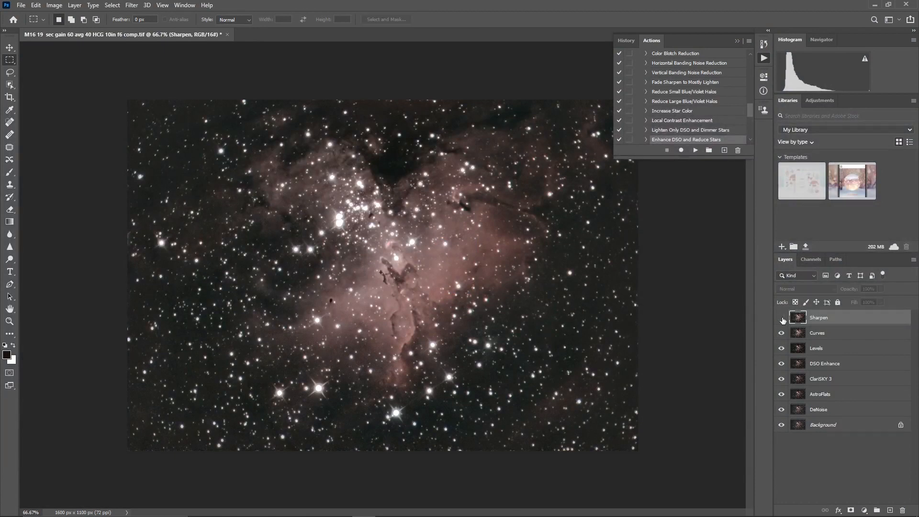
left_click(782, 319)
left_click(782, 318)
left_click(782, 318)
left_click(782, 318)
Duplicate the Sharpen layer under the name Vibrance
left_click(912, 261)
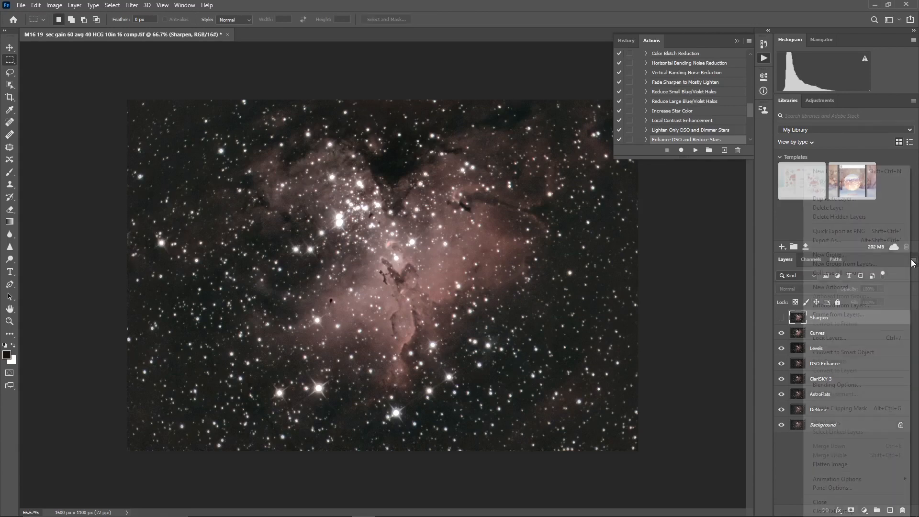
left_click(835, 198)
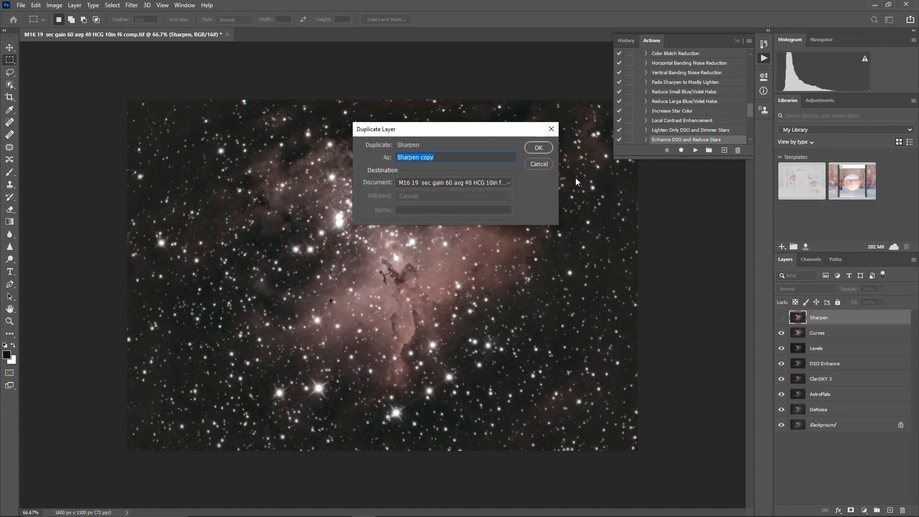
type("Viba")
type("rance")
key("Return")
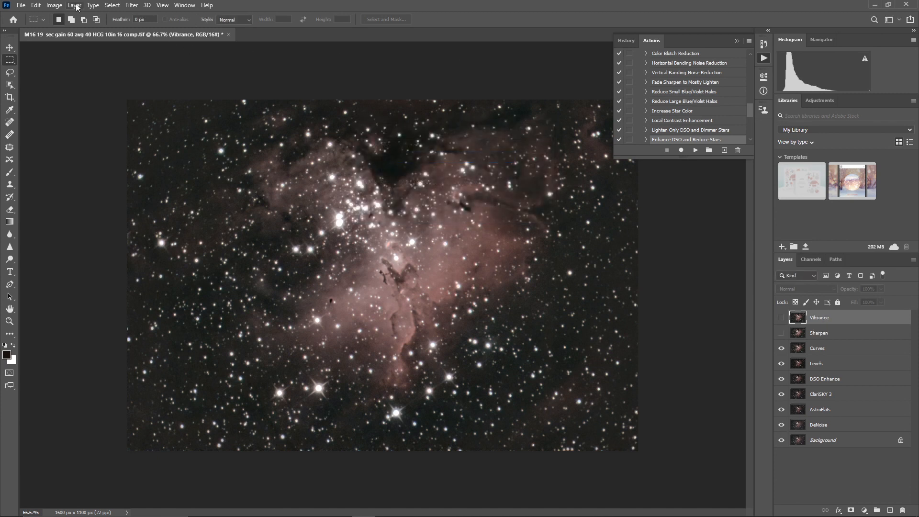
Make the hidden Sharpen and Vibrance layers visible
left_click(54, 5)
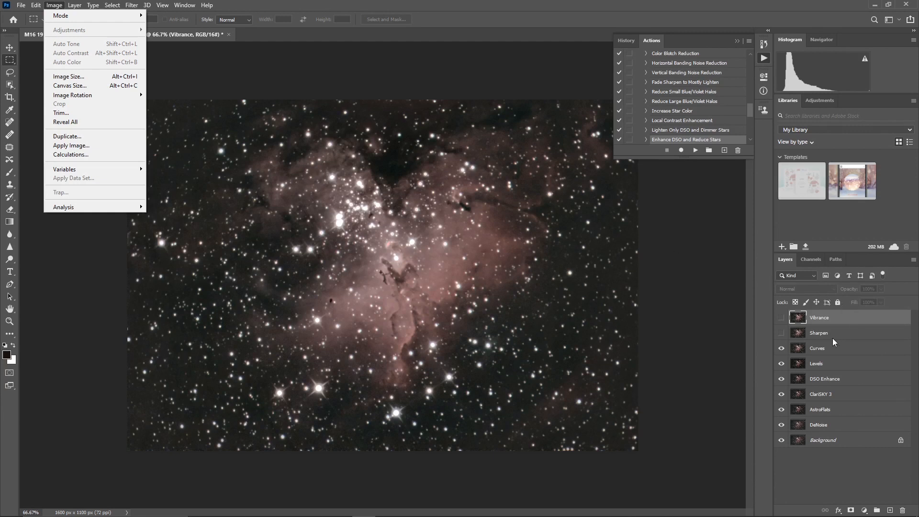
left_click(781, 333)
left_click(782, 318)
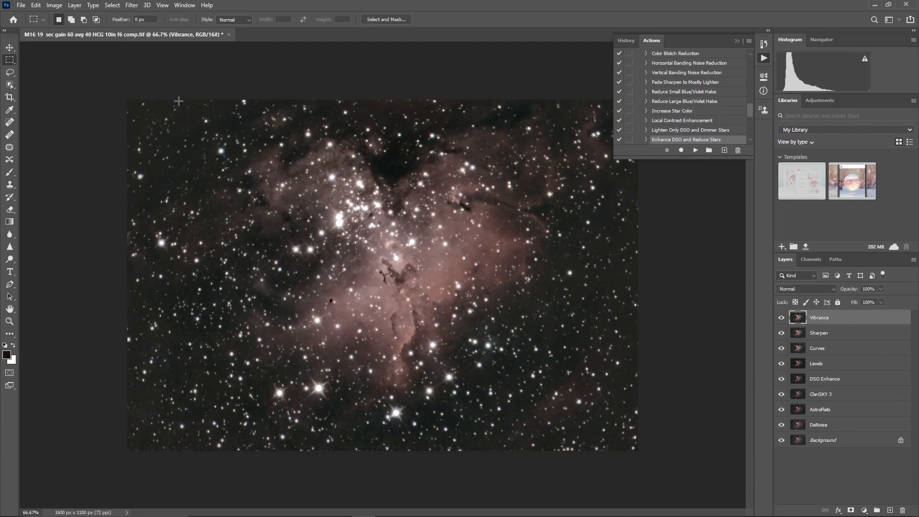
Apply a Vibrance adjustment to the Vibrance layer with moderately increased vibrance and saturation
left_click(54, 5)
mouse_move(59, 31)
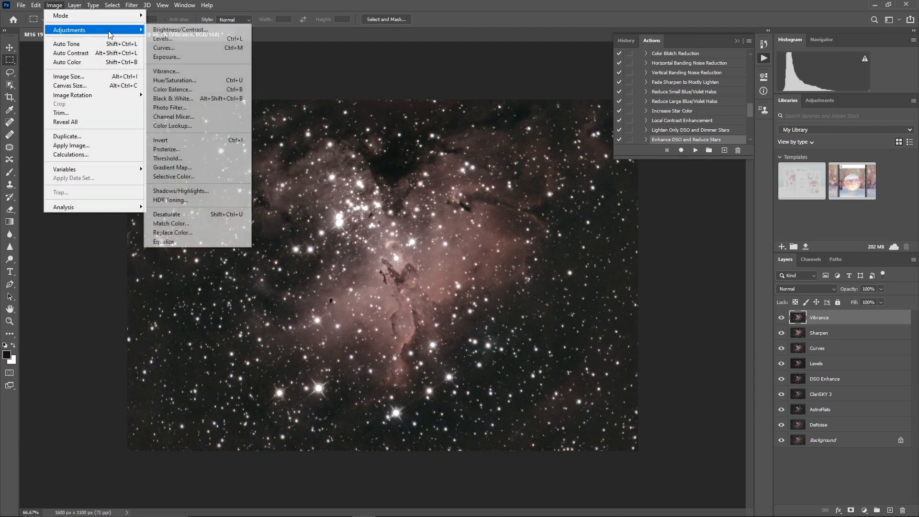
left_click(175, 72)
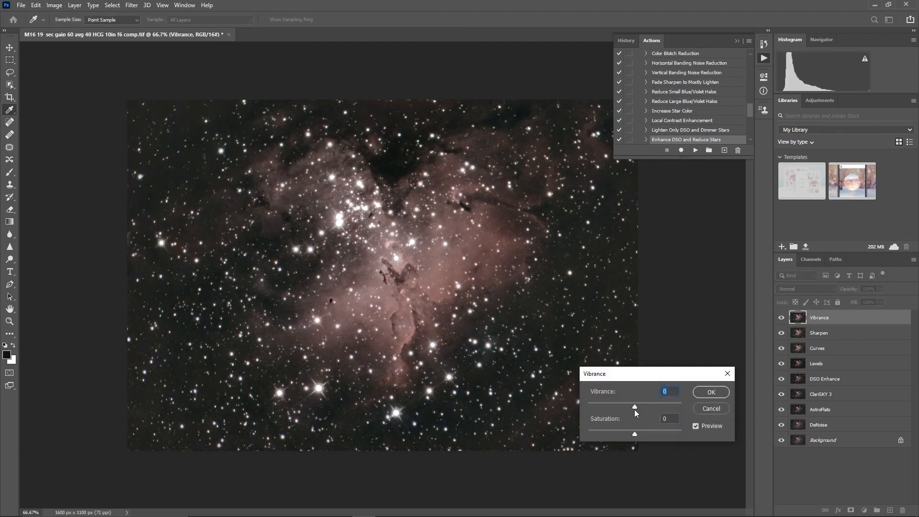
left_click_drag(636, 408, 644, 406)
left_click_drag(635, 435, 637, 435)
left_click(651, 432)
left_click(711, 396)
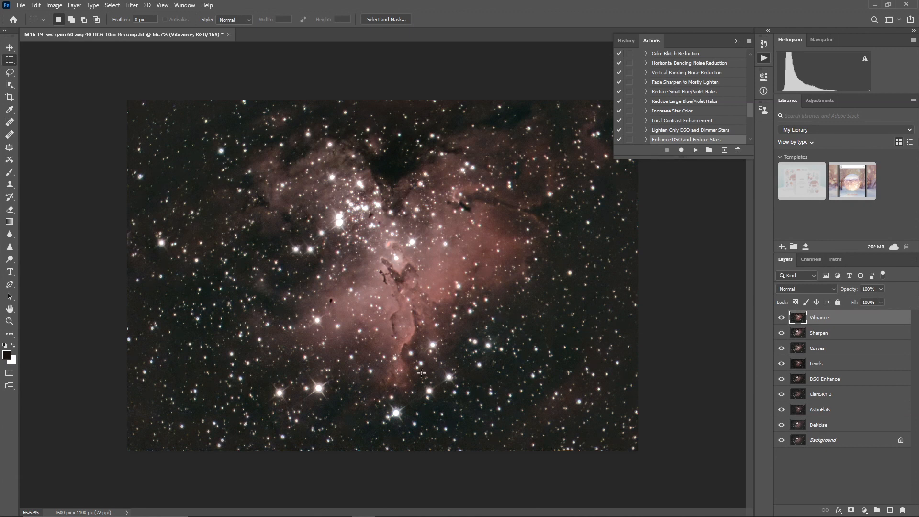
Create a new empty layer named Lum R above the Vibrance layer
left_click(914, 259)
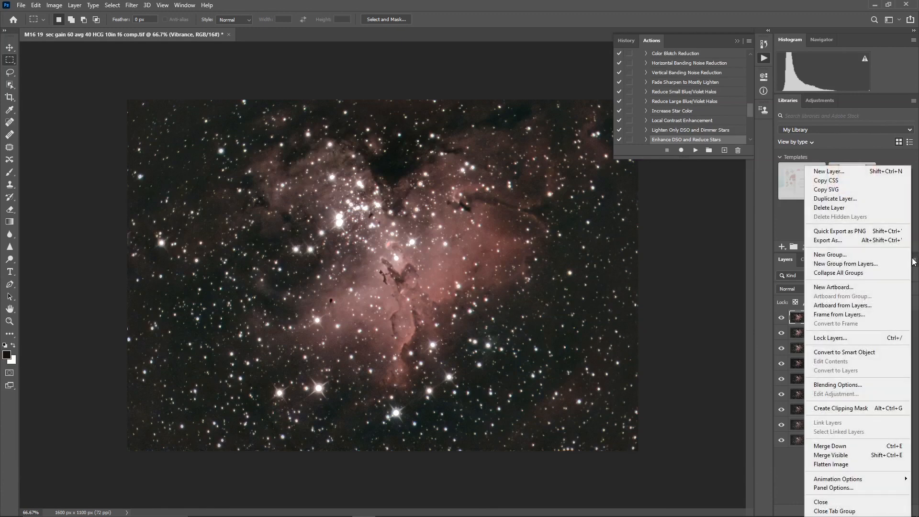
left_click(846, 172)
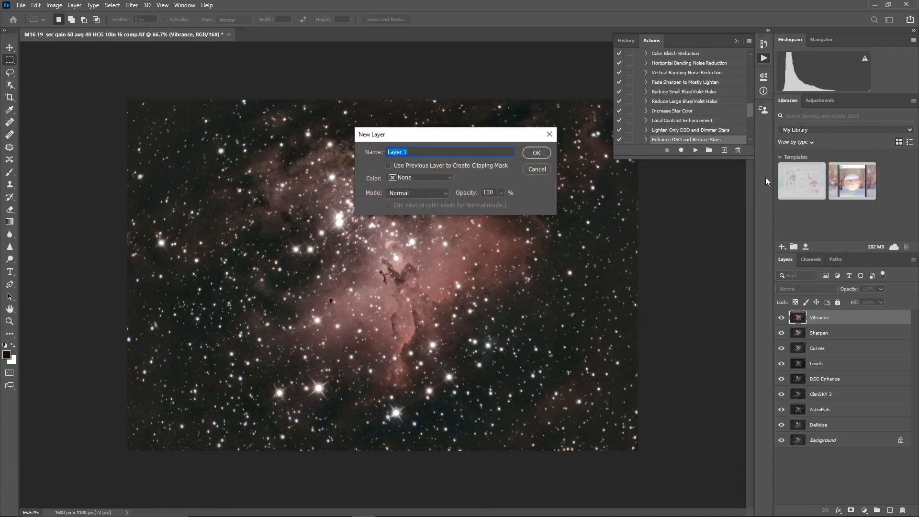
type("Lum R")
key("Return")
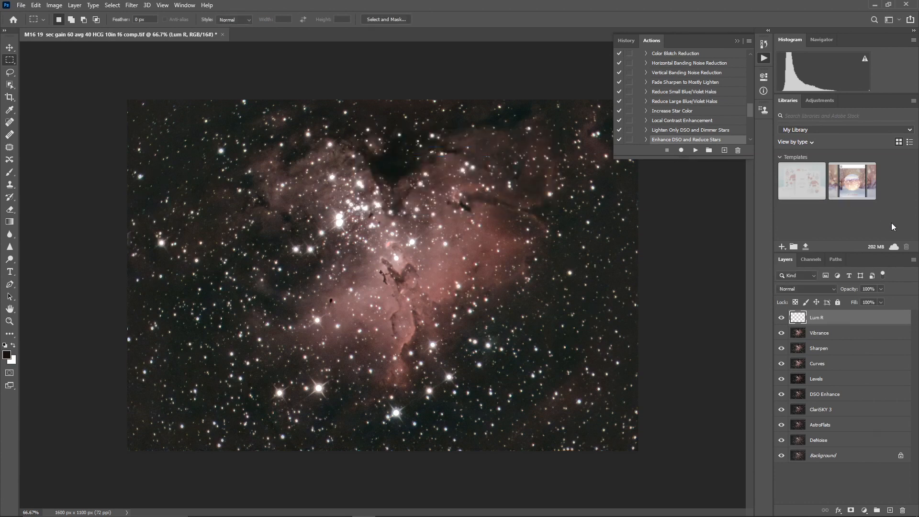
Create a new empty layer named Lum G above Lum R
left_click(913, 261)
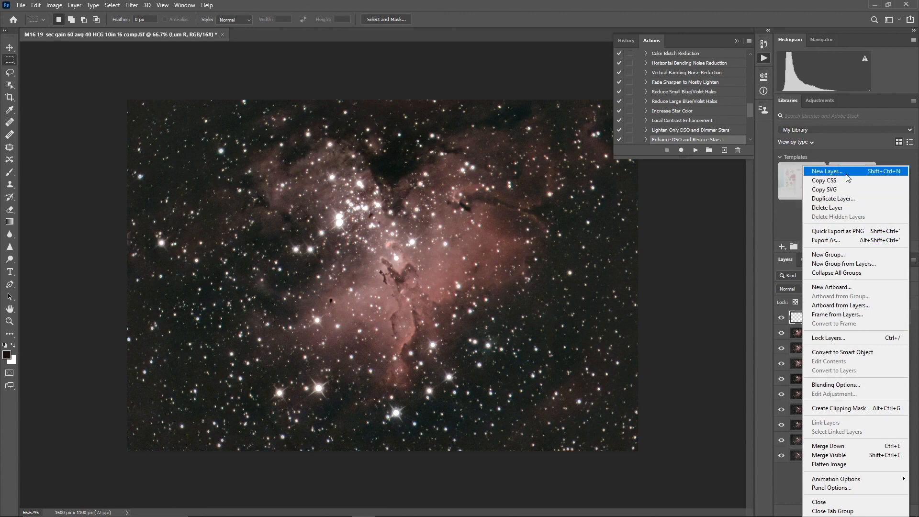
left_click(847, 175)
type("L")
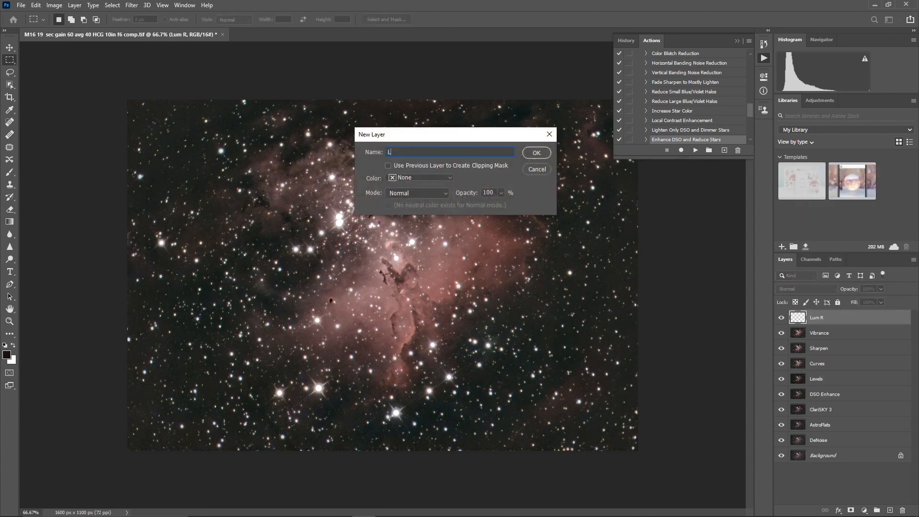
type("um G")
key("Return")
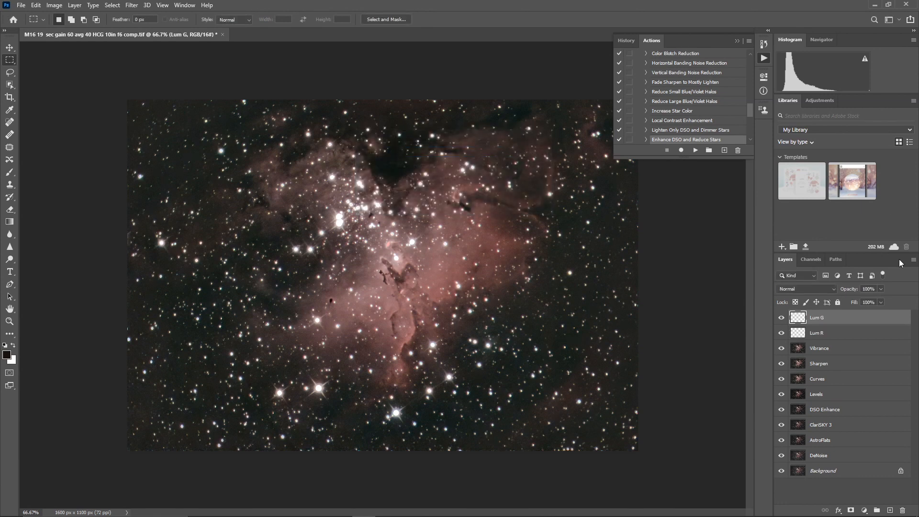
Create a new empty layer named Lum B above Lum G
left_click(914, 259)
left_click(850, 173)
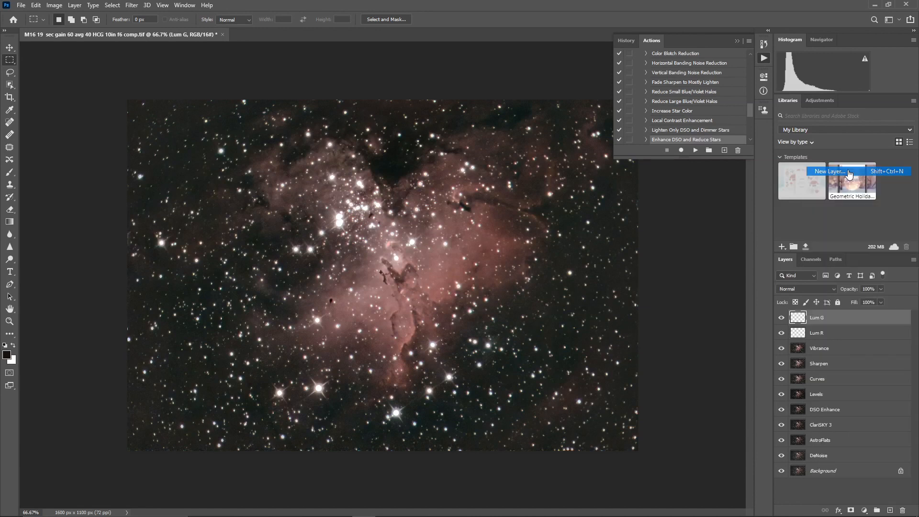
type("L")
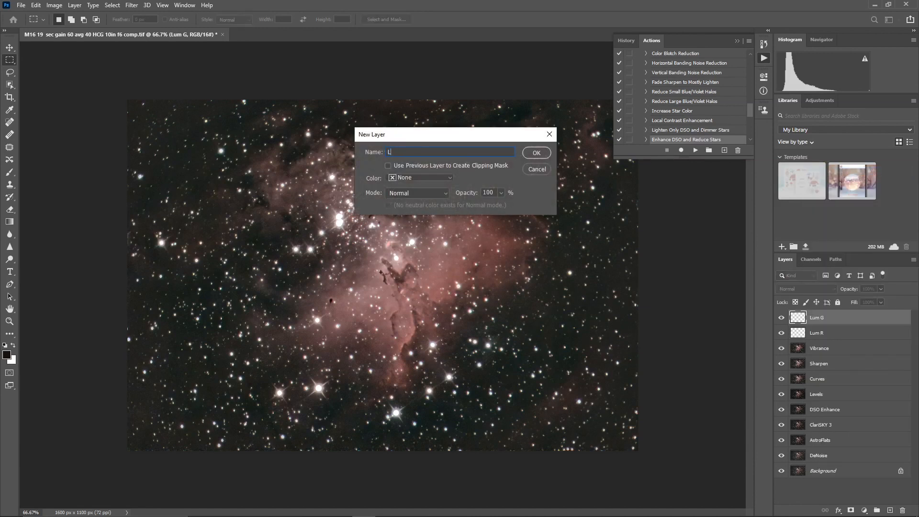
type("um B")
key("Return")
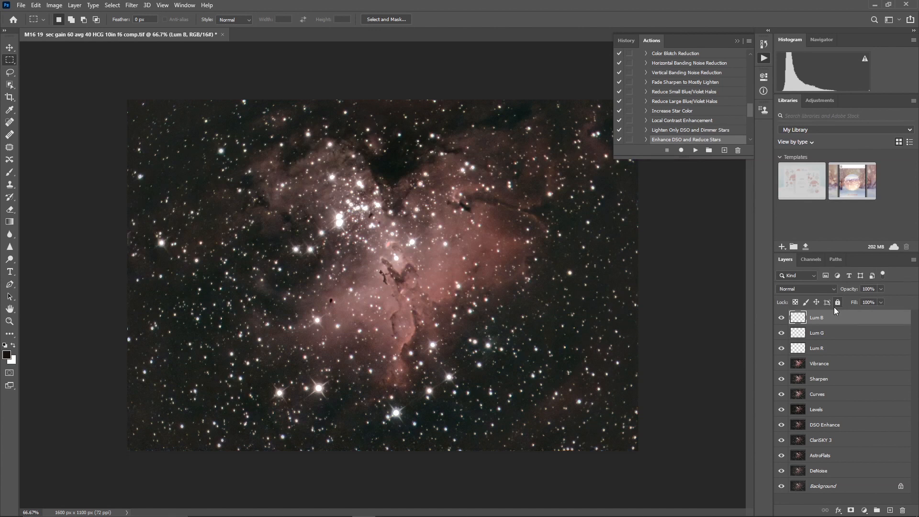
Select the Vibrance layer and inspect its Red, Green and Blue channels one at a time
left_click(837, 365)
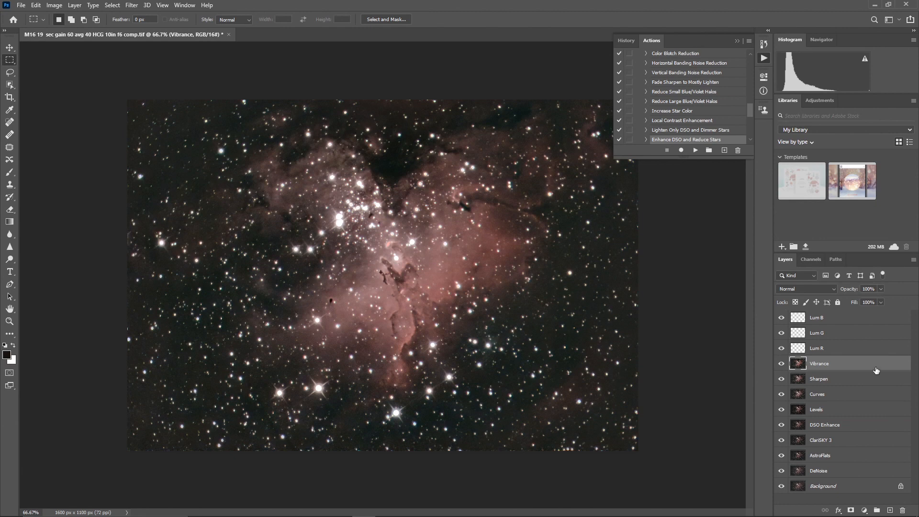
left_click(812, 261)
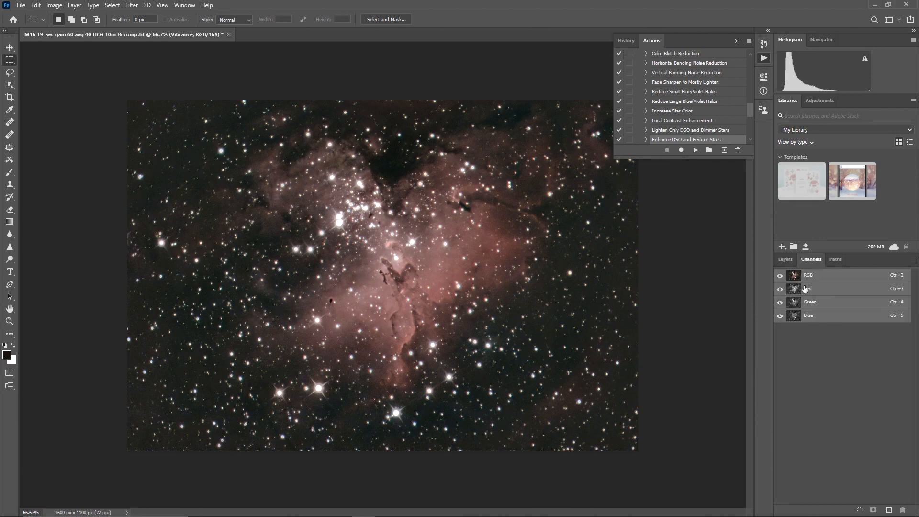
left_click(832, 291)
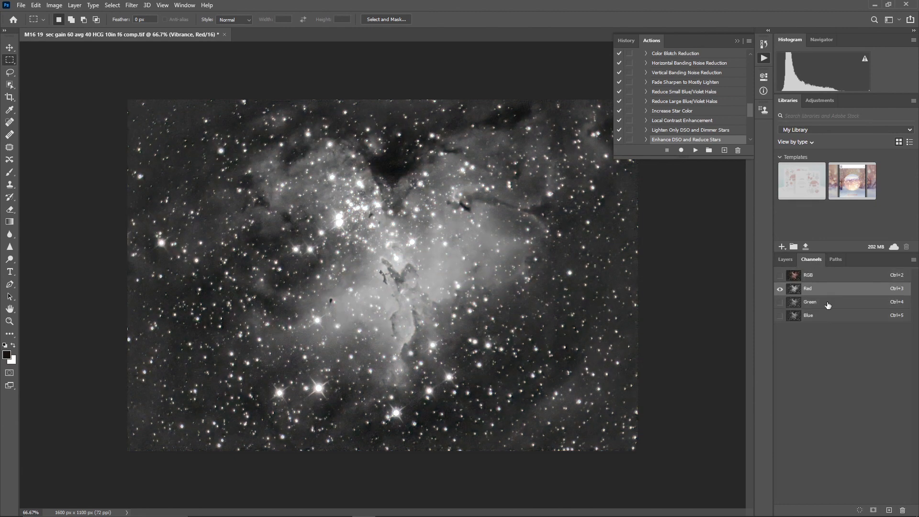
left_click(828, 305)
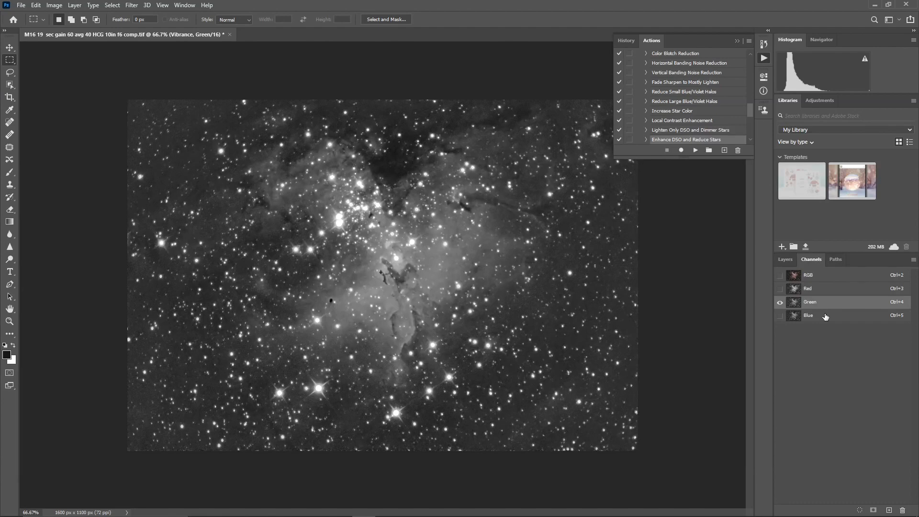
left_click(826, 313)
left_click(827, 303)
Copy the entire Red channel of the Vibrance layer and paste it into the Lum R layer
left_click(823, 289)
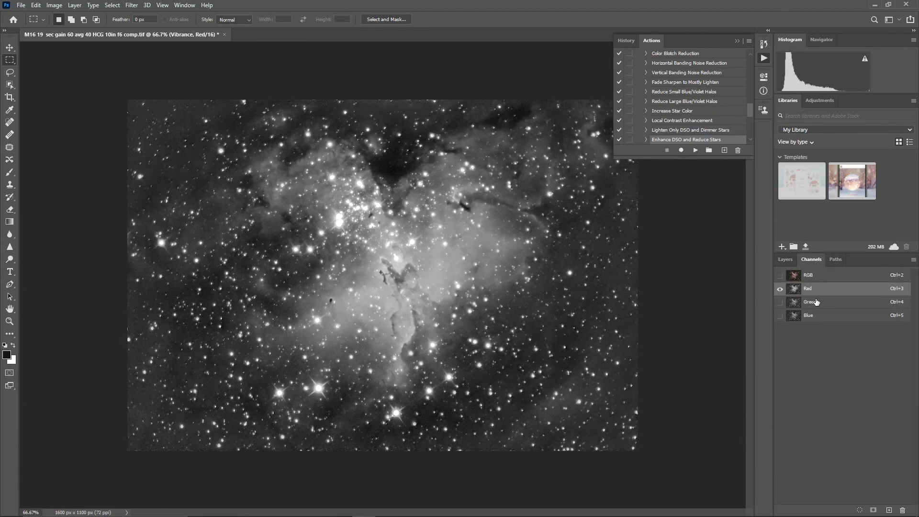
key("ctrl+a")
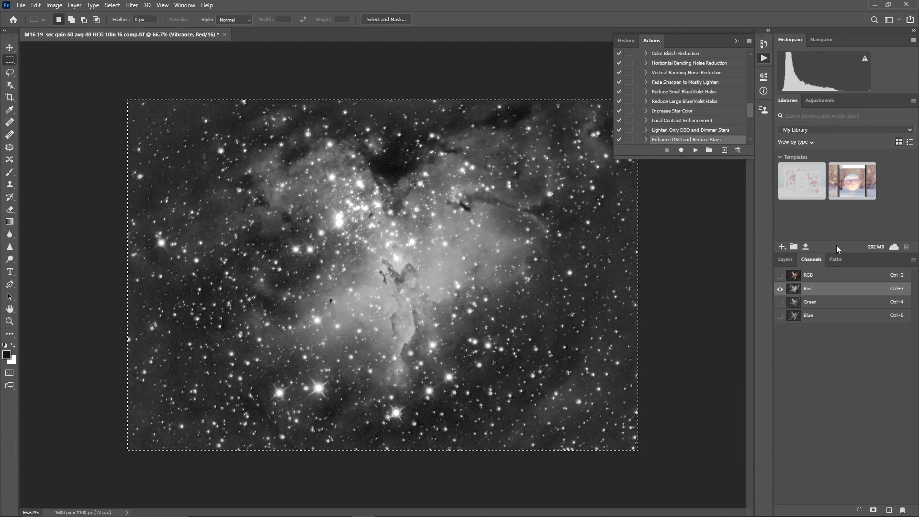
key("ctrl+2")
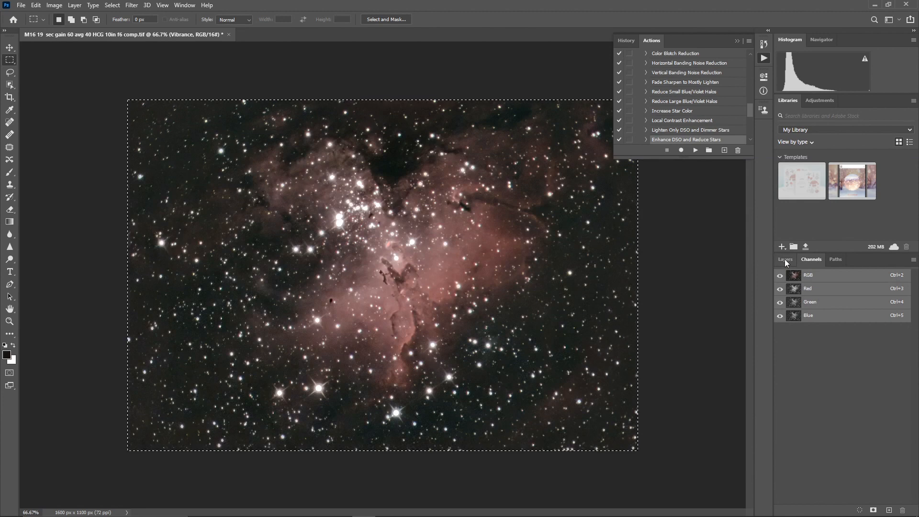
left_click(785, 259)
left_click(828, 350)
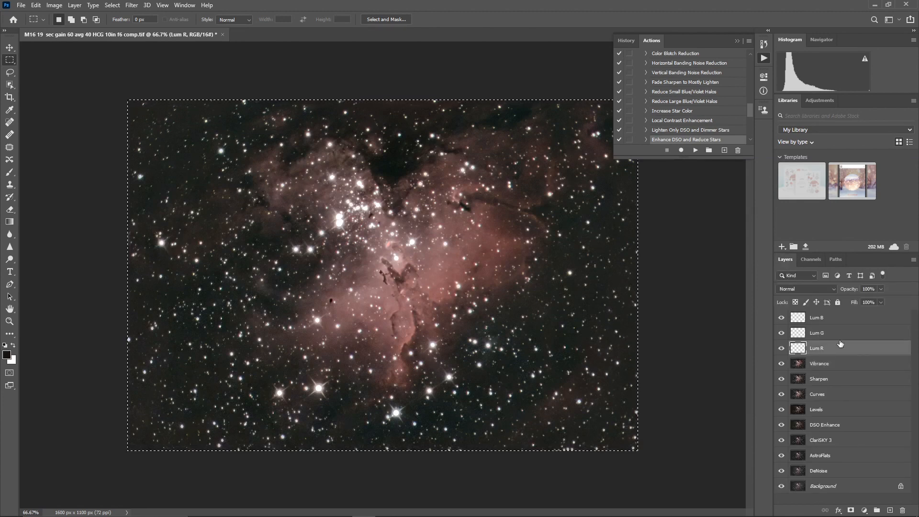
key("ctrl+v")
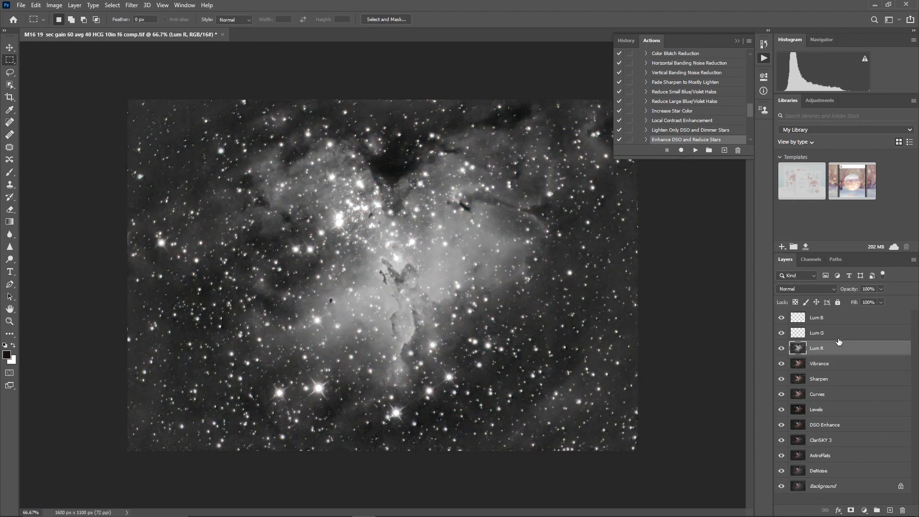
Copy the entire Green channel with the Vibrance layer active and paste it into the Lum G layer
left_click(828, 333)
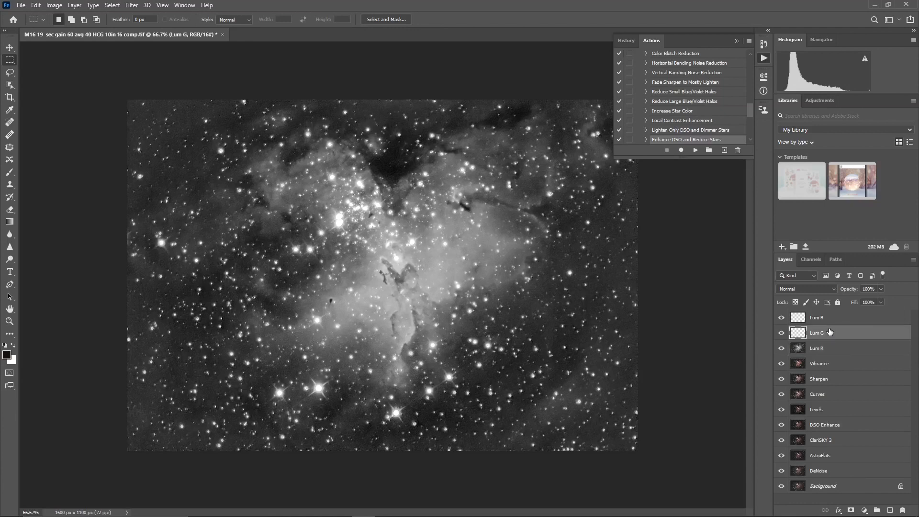
left_click(823, 363)
left_click(810, 260)
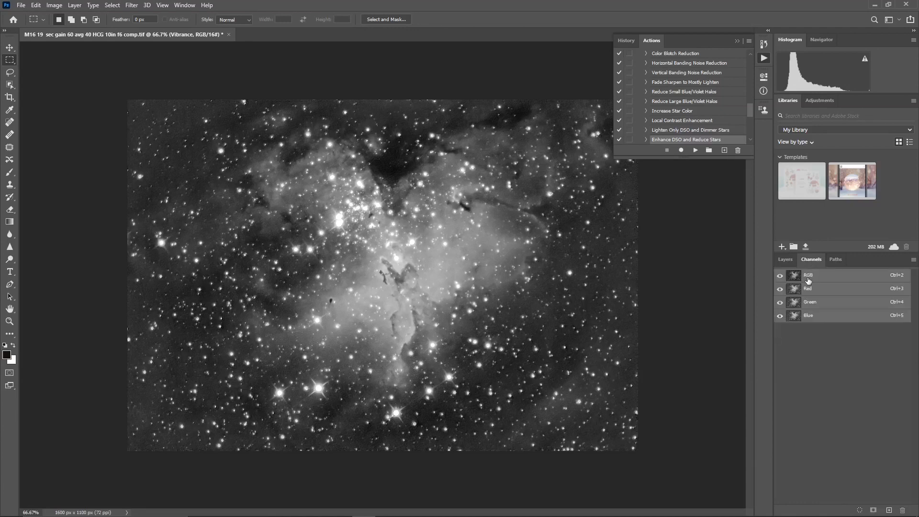
left_click(811, 303)
key("ctrl+a")
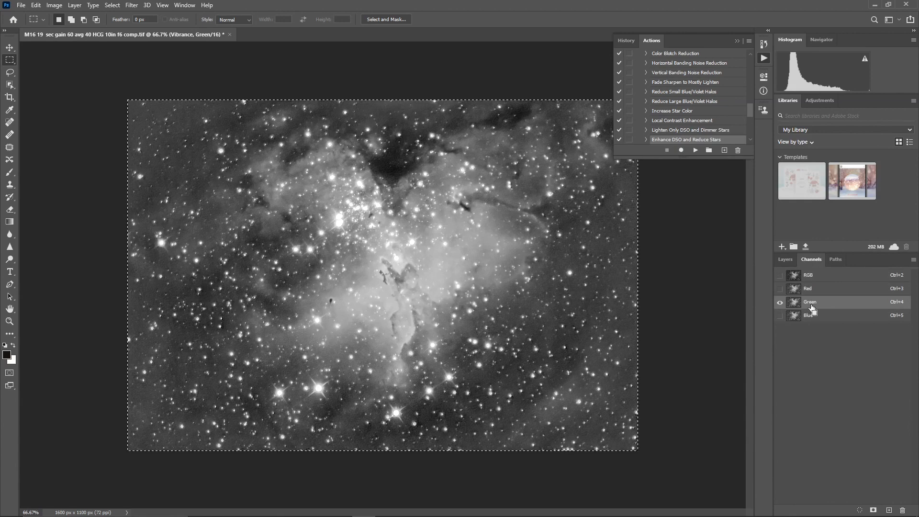
left_click(795, 276)
left_click(788, 260)
left_click(844, 334)
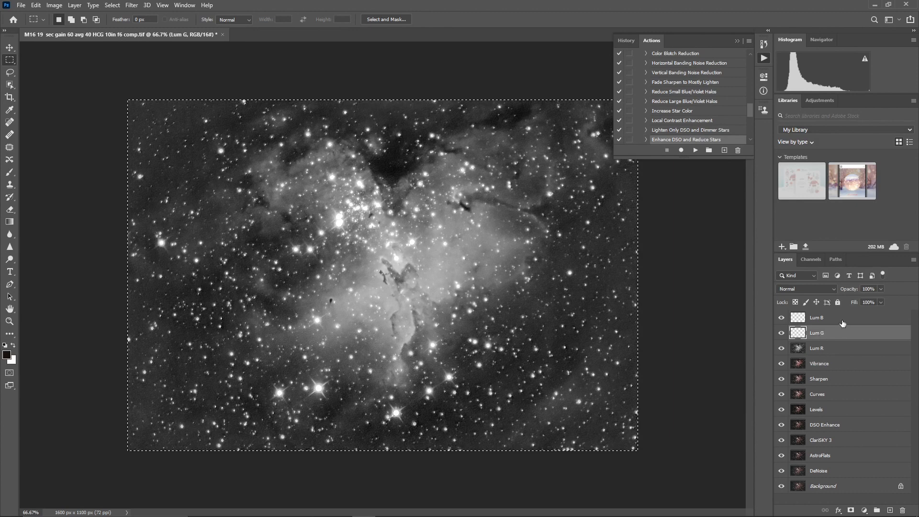
key("ctrl+v")
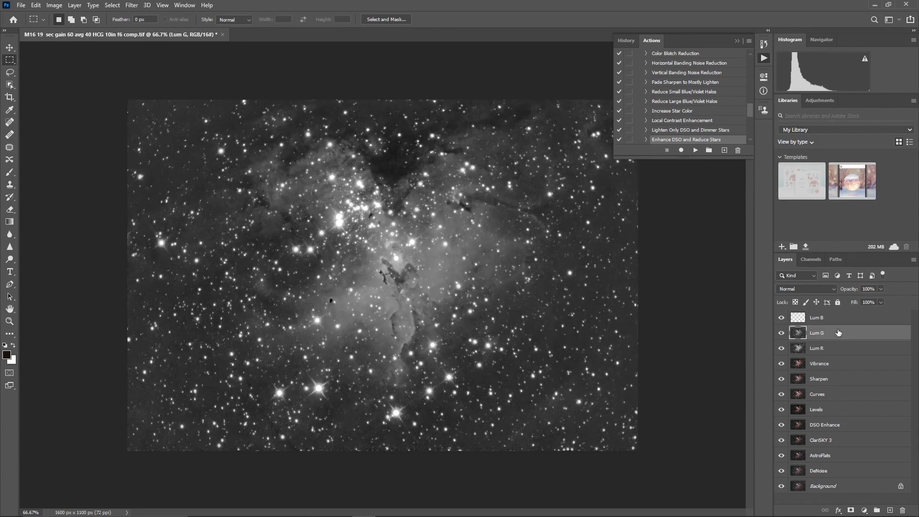
Copy the entire Blue channel with the Vibrance layer active and paste it into the Lum B layer
left_click(825, 364)
left_click(811, 262)
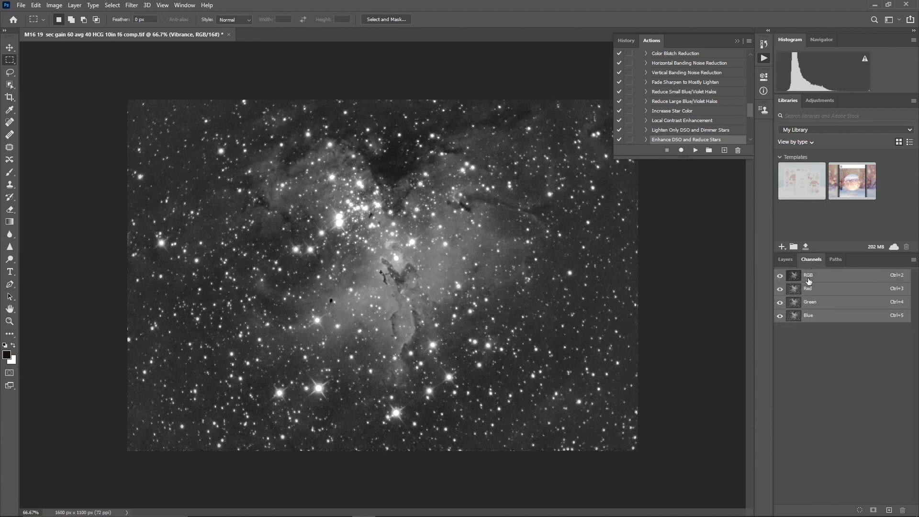
left_click(826, 320)
key("ctrl+a")
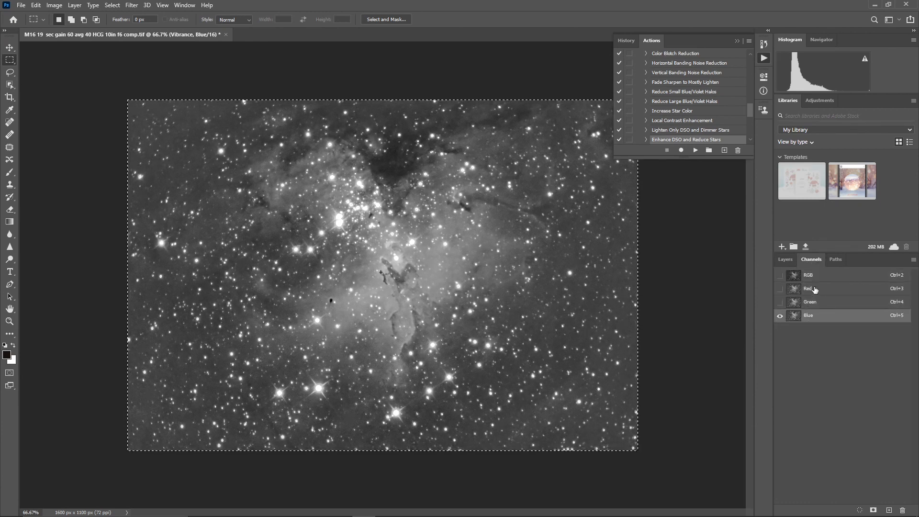
left_click(788, 260)
left_click(838, 315)
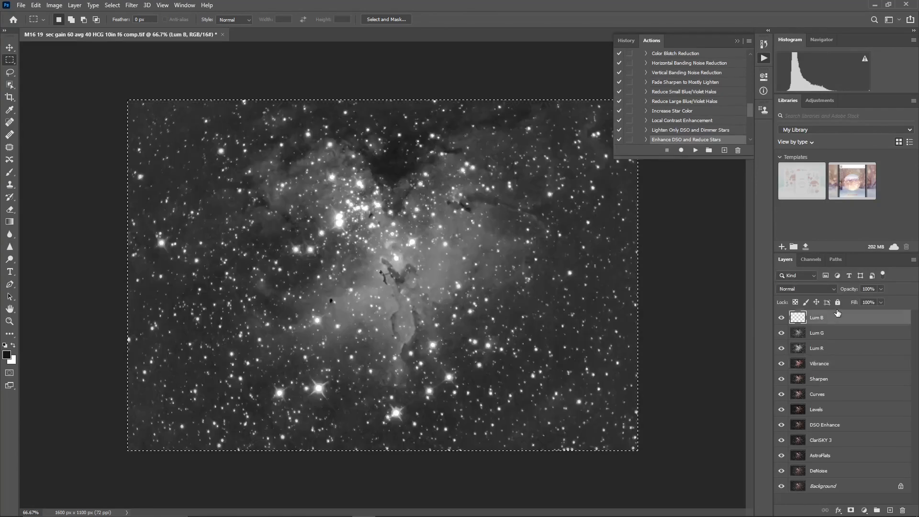
key("ctrl+v")
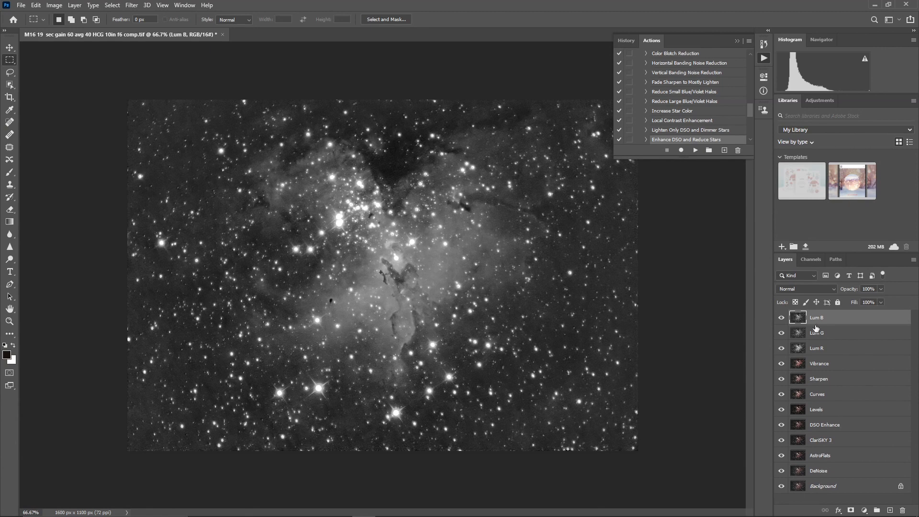
Hide Lum B and Lum G, and set the Lum R layer to Luminosity blending at 34% opacity
left_click(782, 319)
left_click(781, 334)
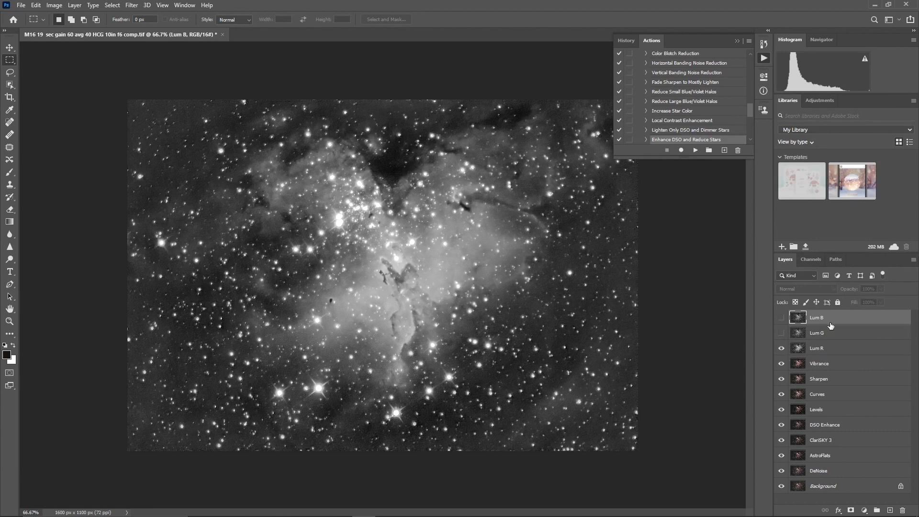
left_click(832, 348)
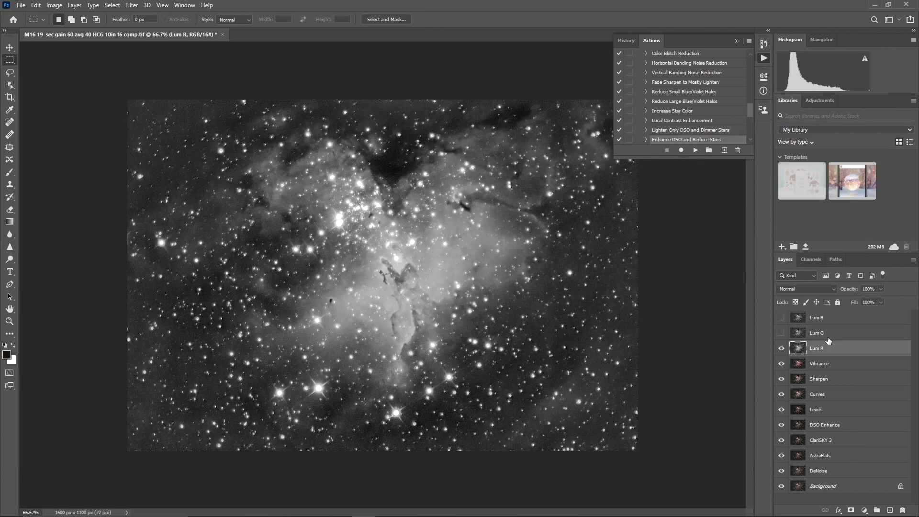
left_click(833, 289)
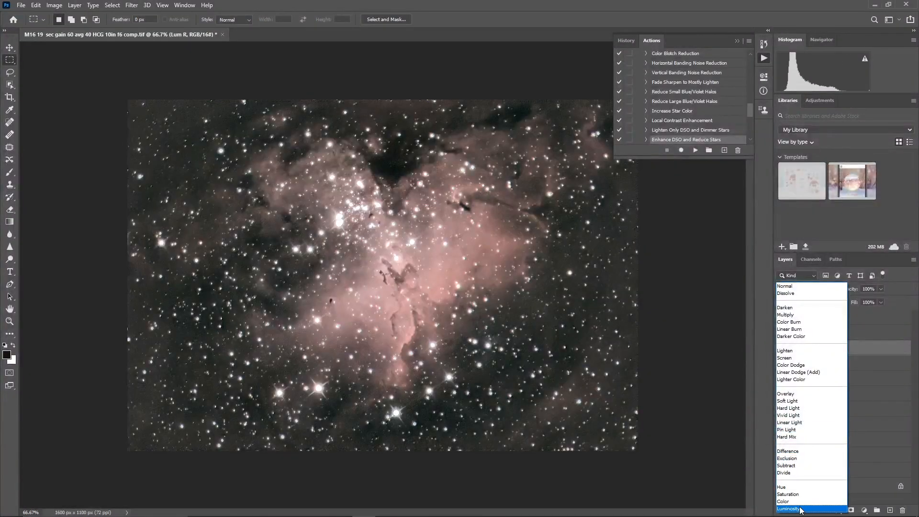
left_click(800, 509)
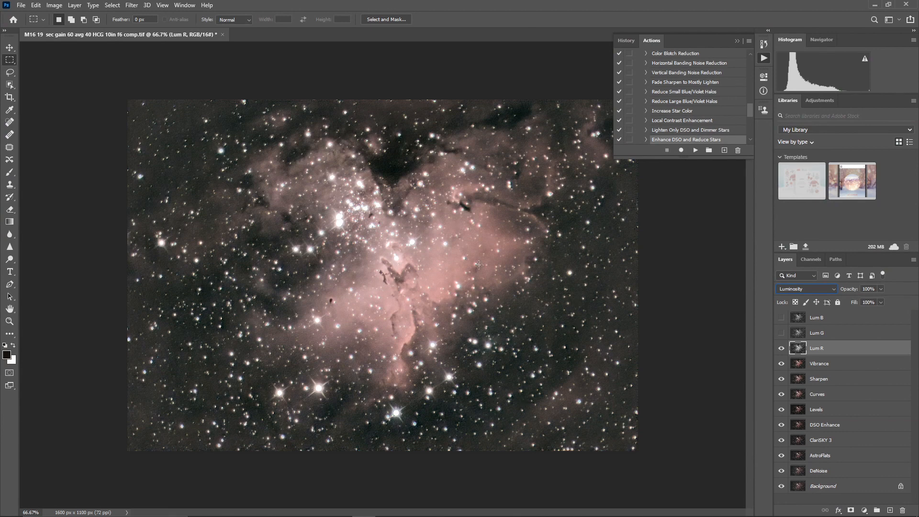
left_click(880, 289)
left_click_drag(848, 300, 849, 301)
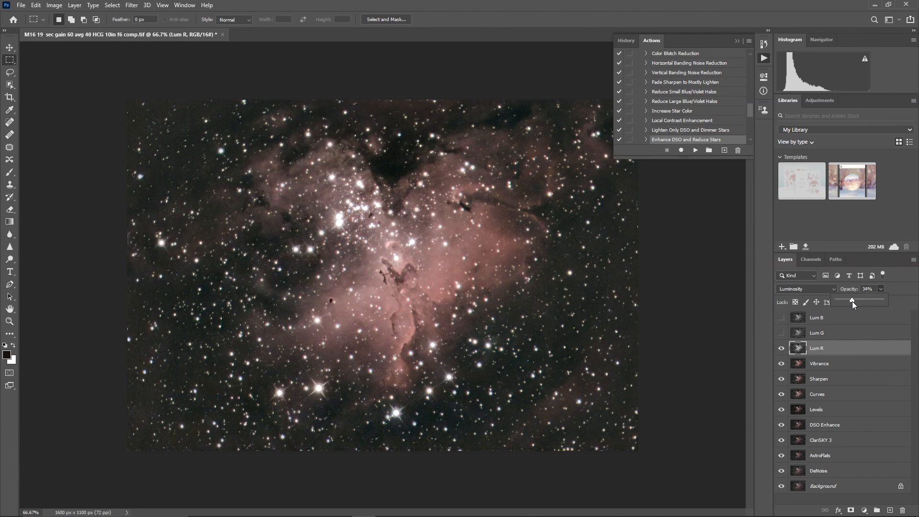
Show the Lum G layer and set it to Luminosity blending at 33% opacity
left_click(833, 338)
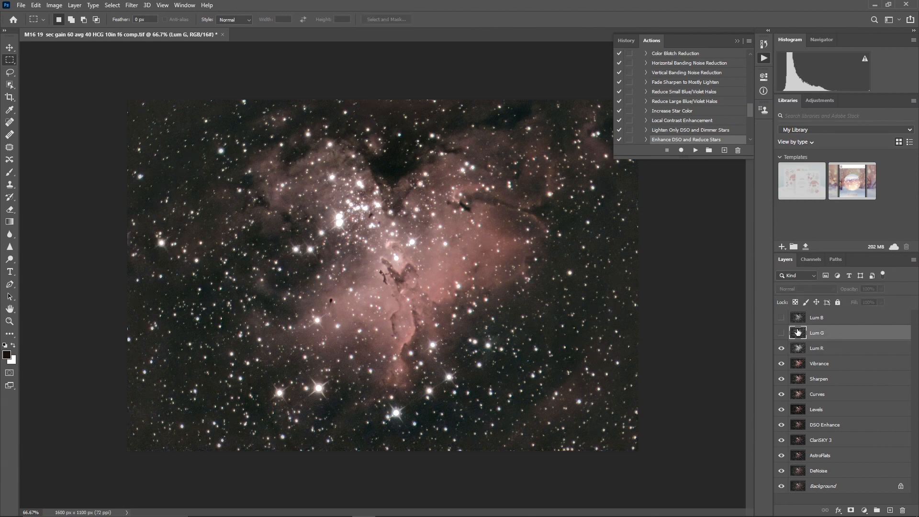
left_click(782, 333)
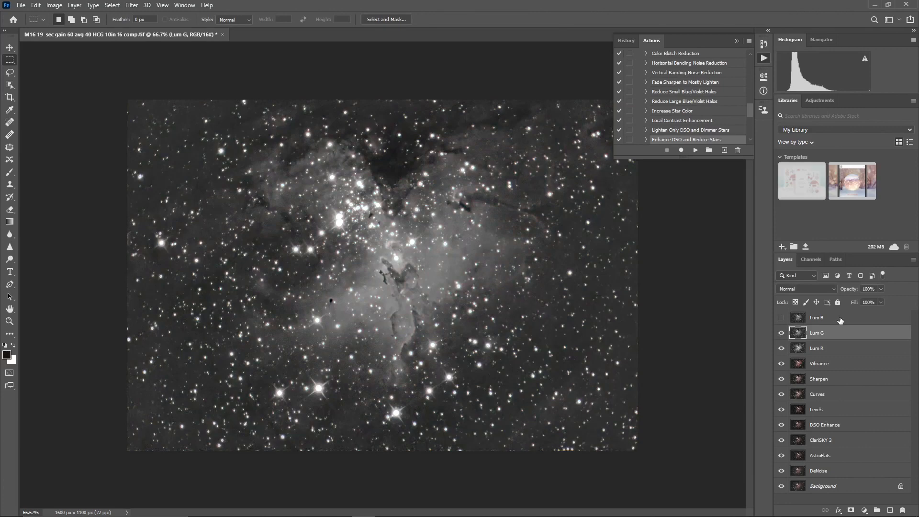
left_click(831, 289)
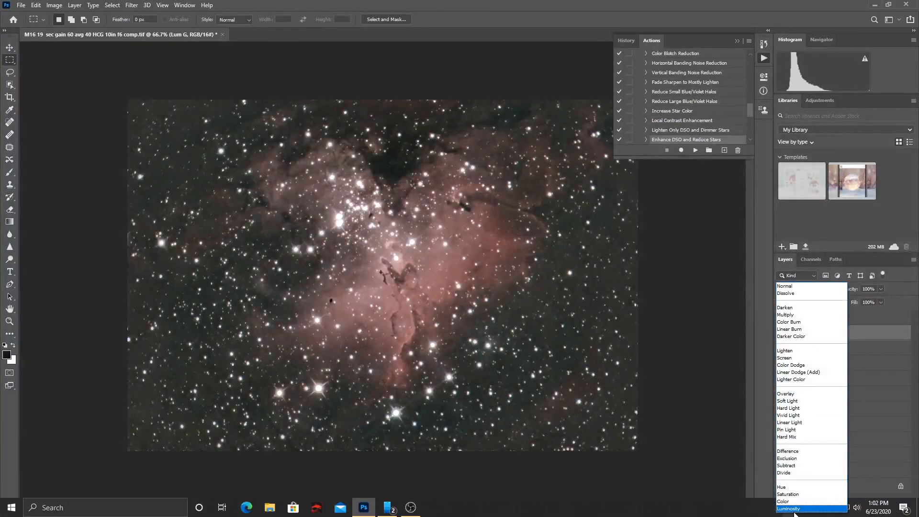
left_click(794, 511)
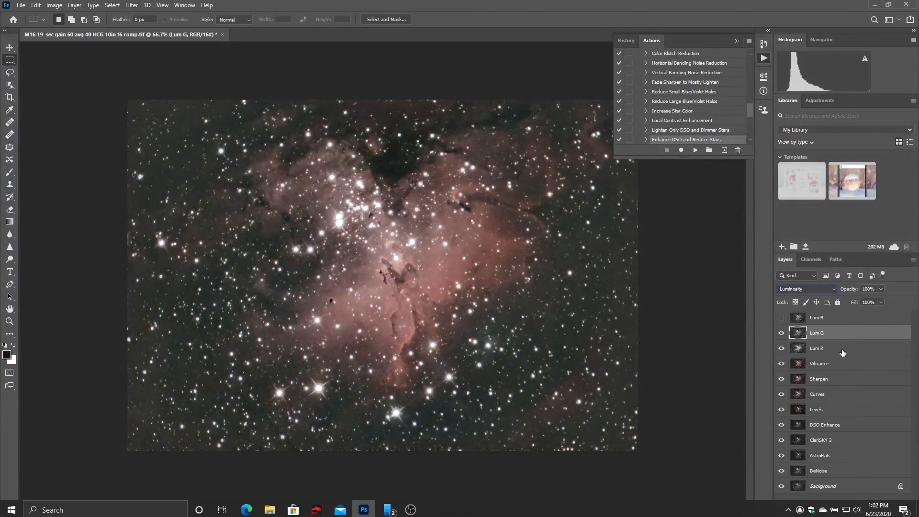
left_click(881, 289)
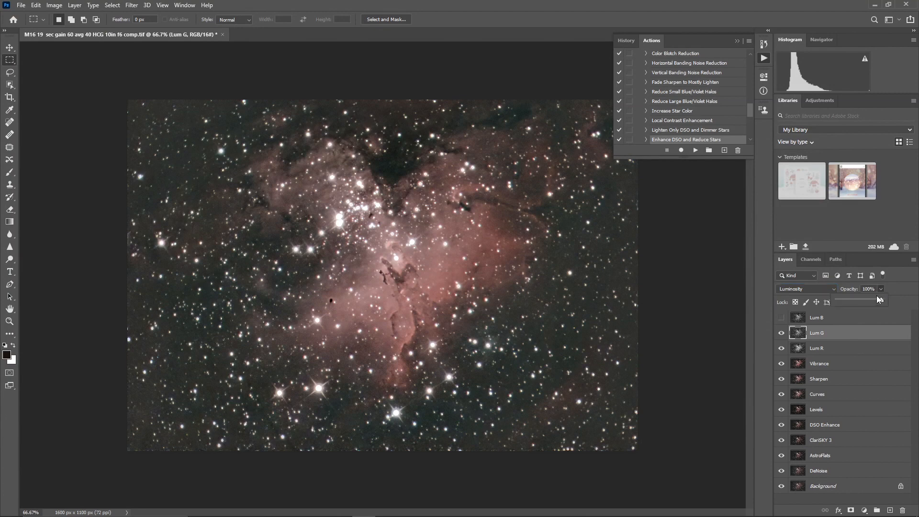
left_click_drag(858, 300, 855, 300)
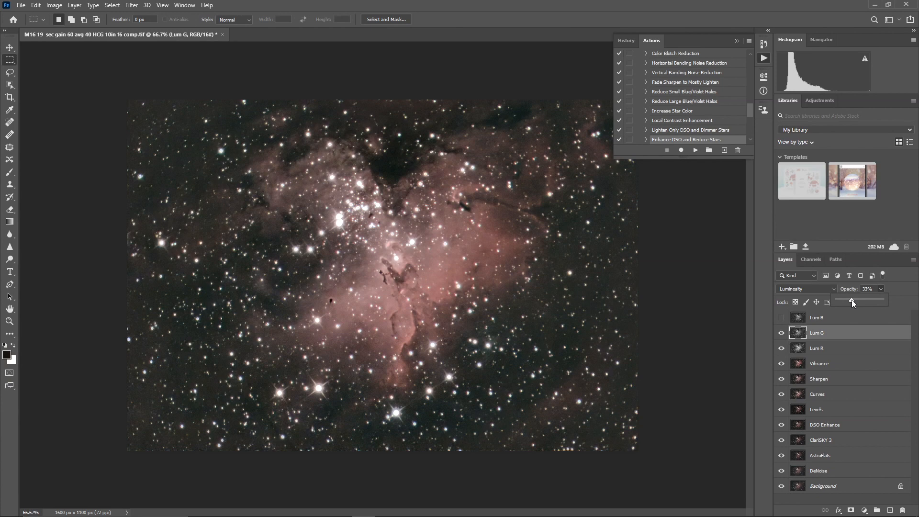
Show the Lum B layer and set it to Luminosity blending at 33% opacity
left_click(782, 318)
left_click(830, 316)
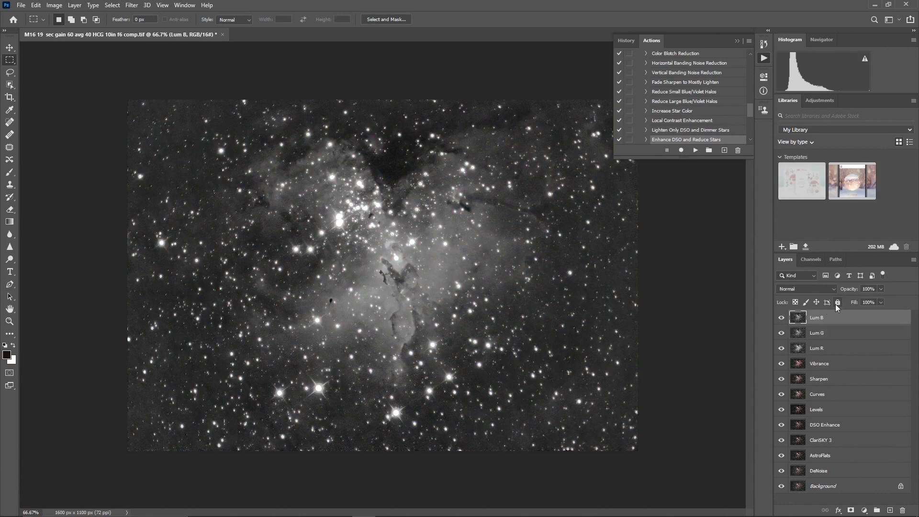
left_click(833, 288)
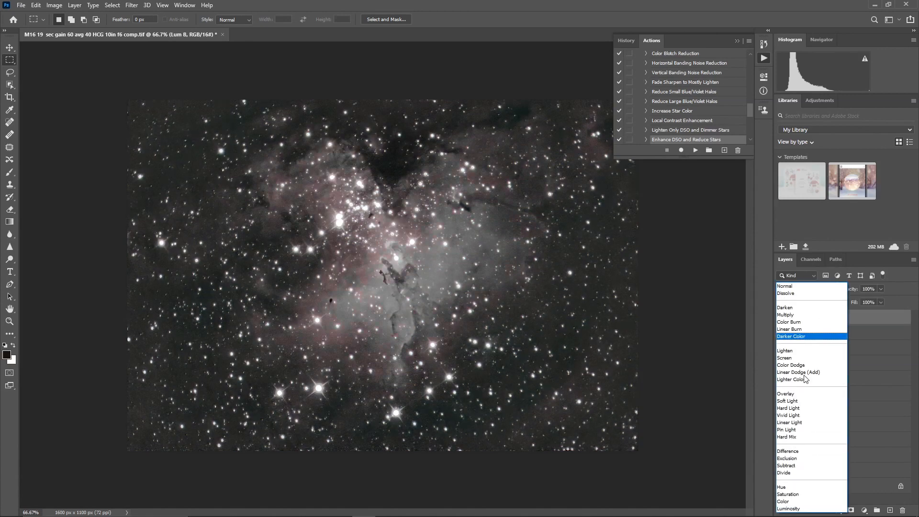
left_click(786, 509)
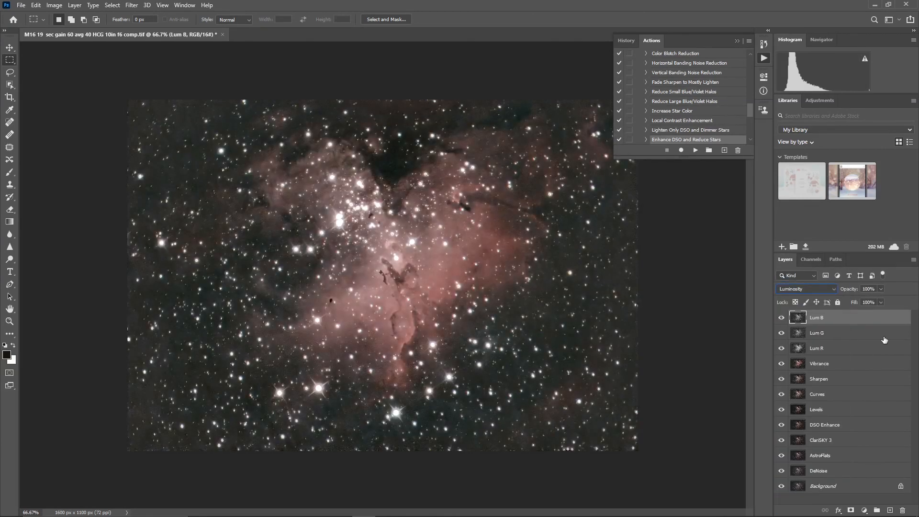
left_click(881, 289)
left_click_drag(855, 305, 851, 305)
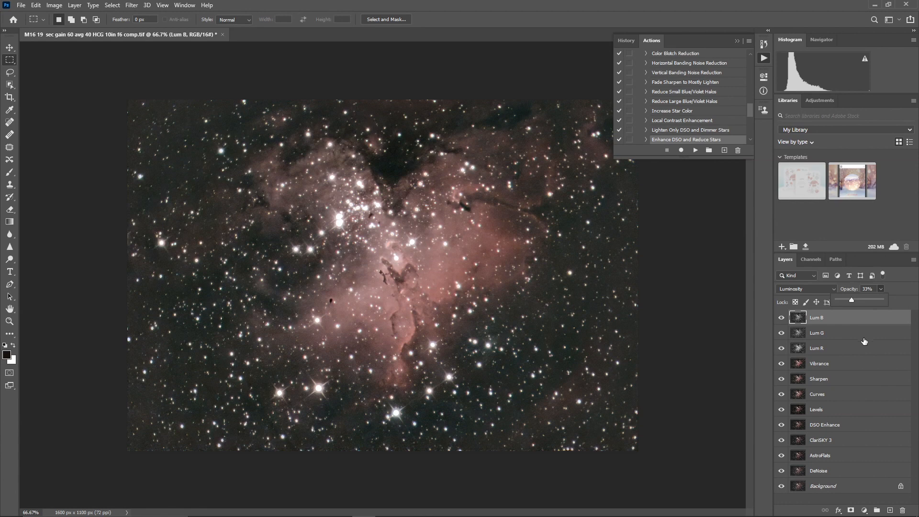
Hide and reshow the Lum B, Lum G and Lum R layers to compare the image with and without them
left_click(783, 318)
left_click(782, 333)
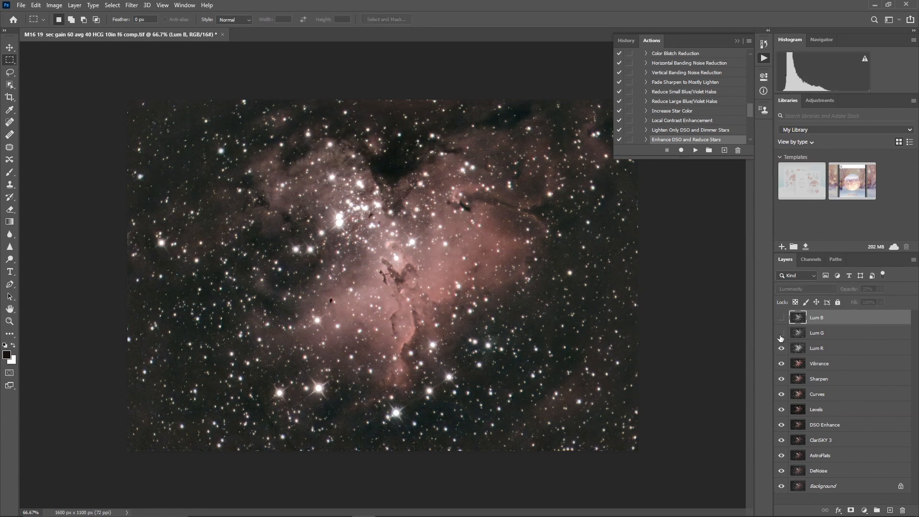
left_click(782, 348)
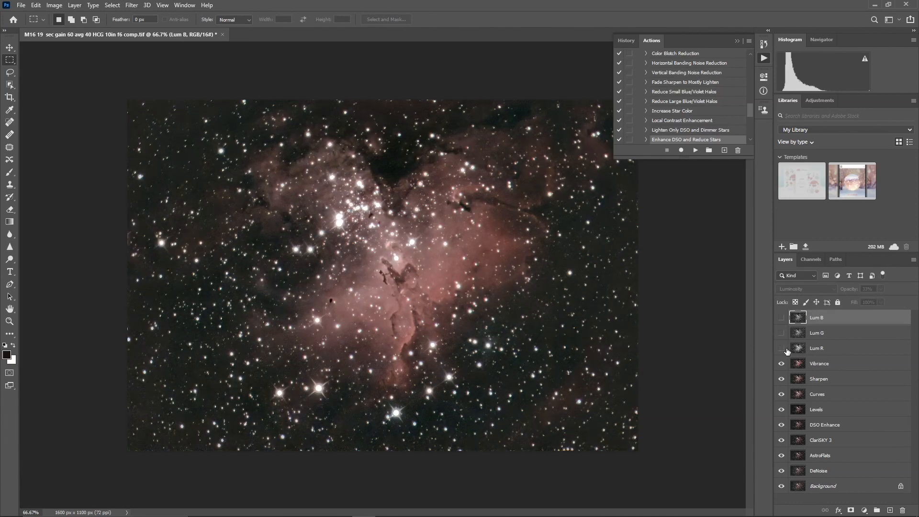
left_click(782, 333)
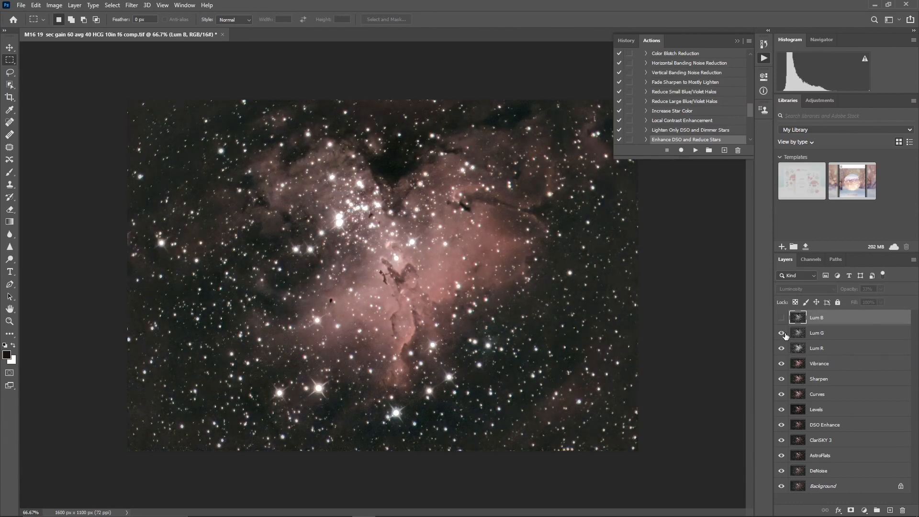
left_click(783, 318)
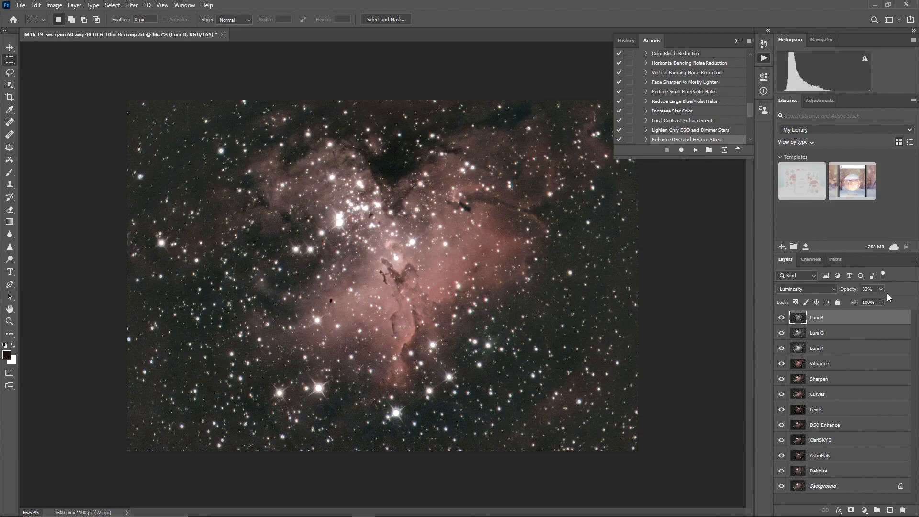
Merge the Lum B, Lum G and Lum R layers down one after another into the Vibrance layer
left_click(914, 261)
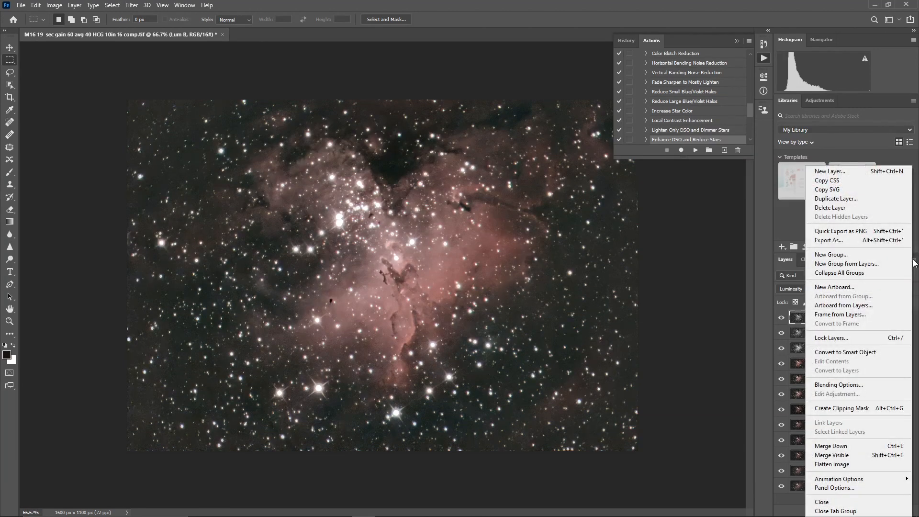
left_click(853, 446)
left_click(914, 260)
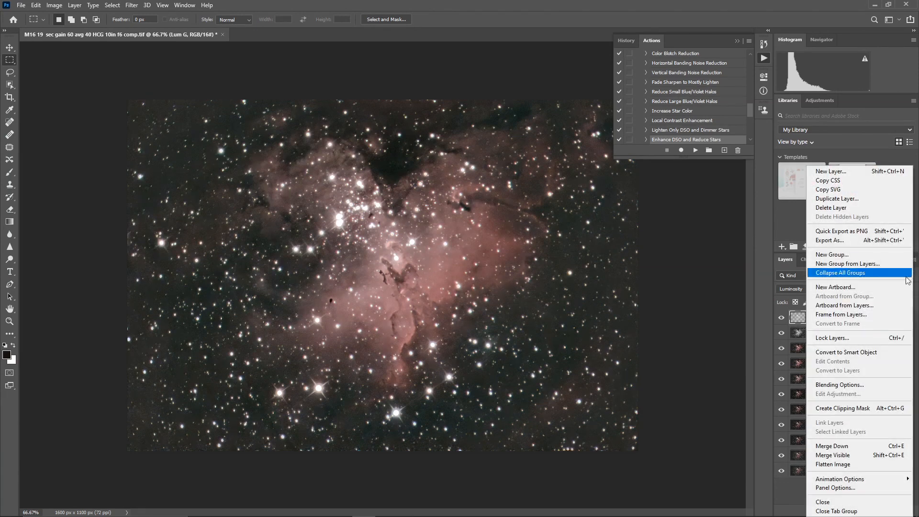
left_click(859, 445)
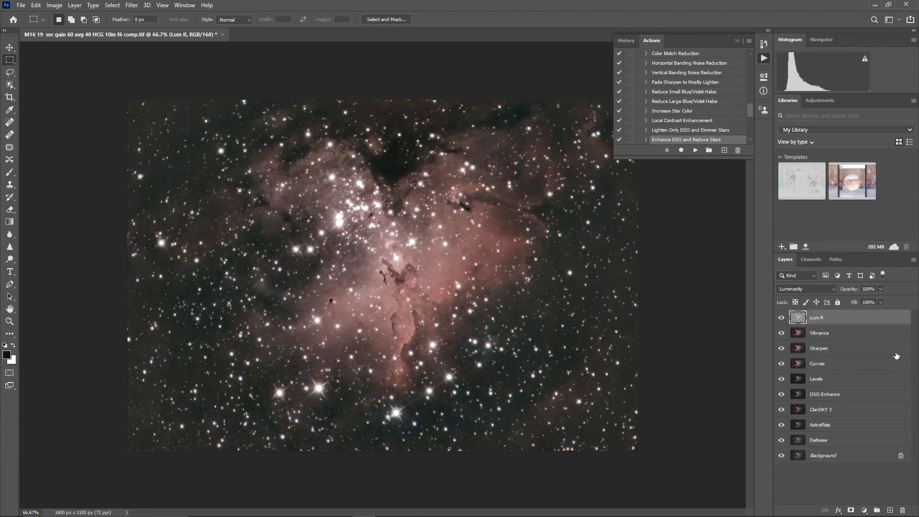
left_click(914, 262)
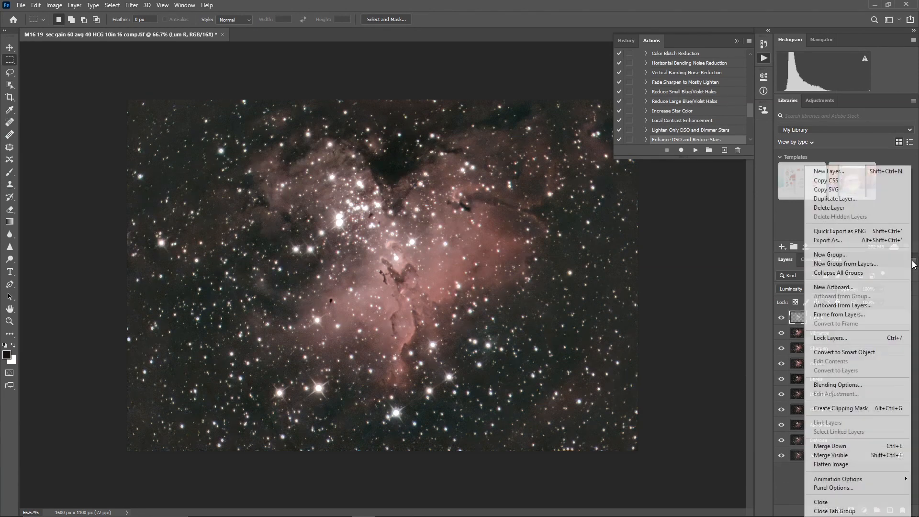
left_click(853, 447)
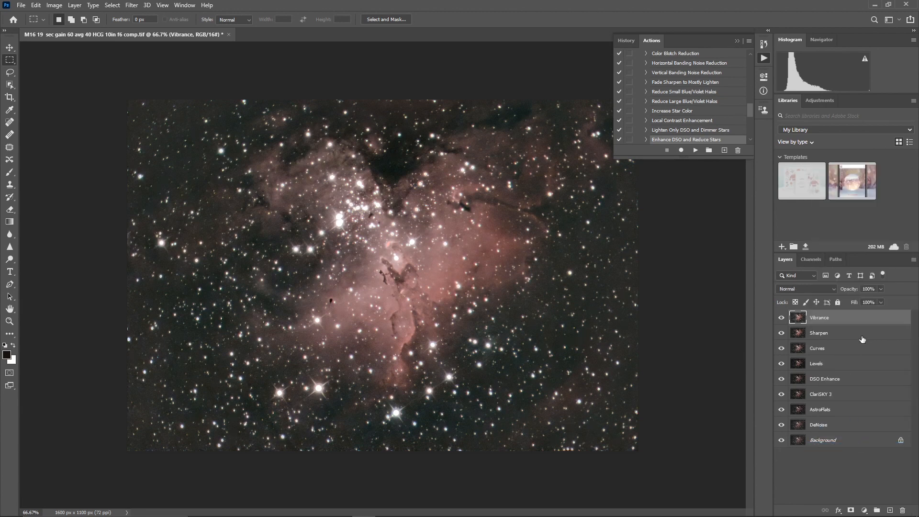
Duplicate the Vibrance layer as a new layer named Hi Pass
left_click(914, 261)
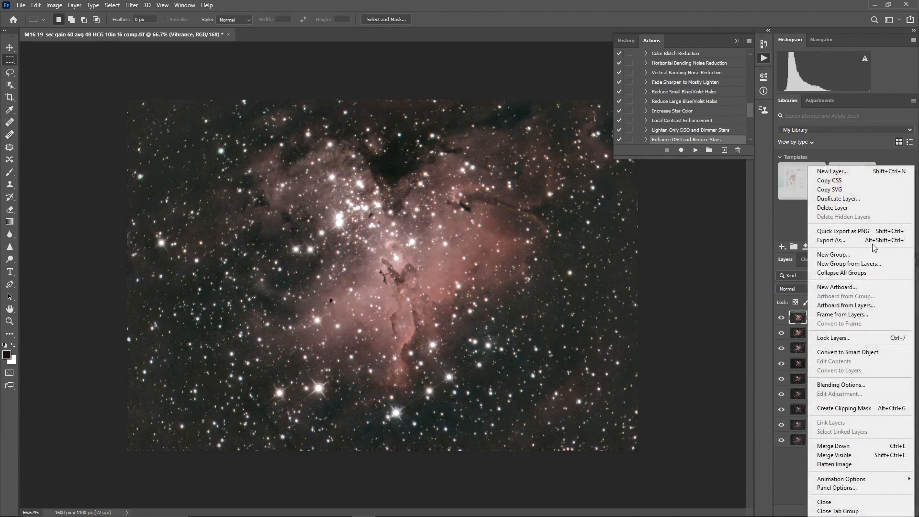
left_click(841, 199)
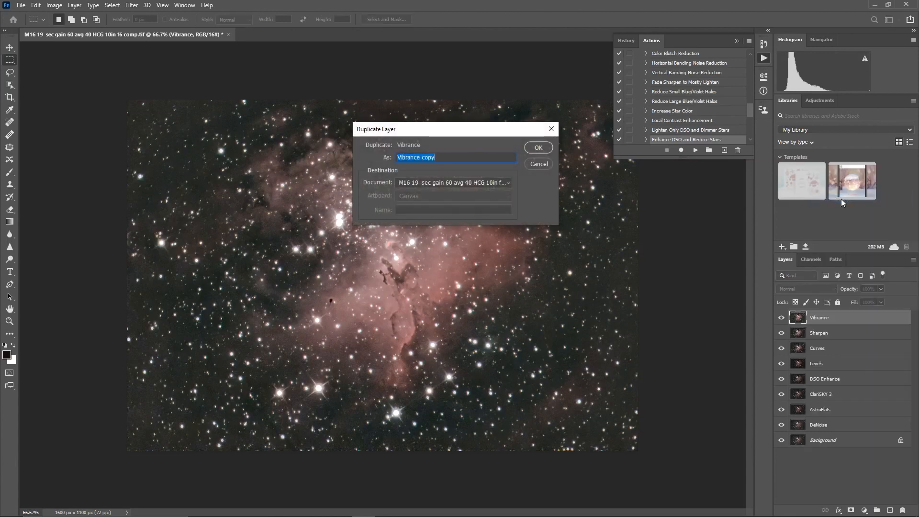
type("Hi Pass")
key("Return")
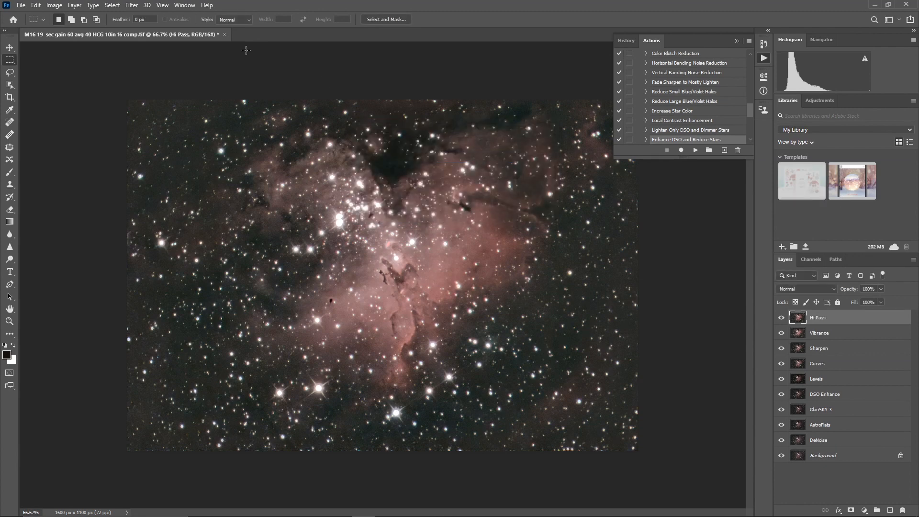
Apply the High Pass filter to the Hi Pass layer with a radius of 15 pixels
left_click(132, 6)
mouse_move(139, 195)
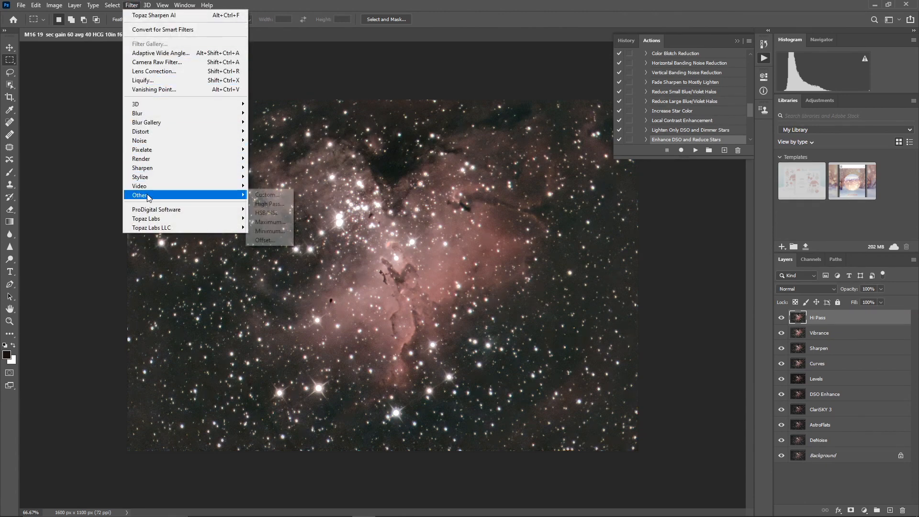
left_click(281, 205)
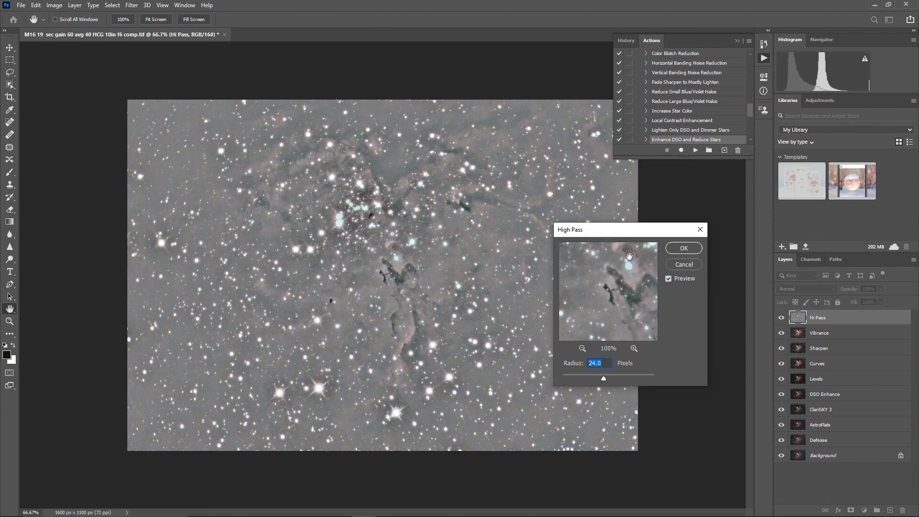
left_click_drag(623, 234, 647, 232)
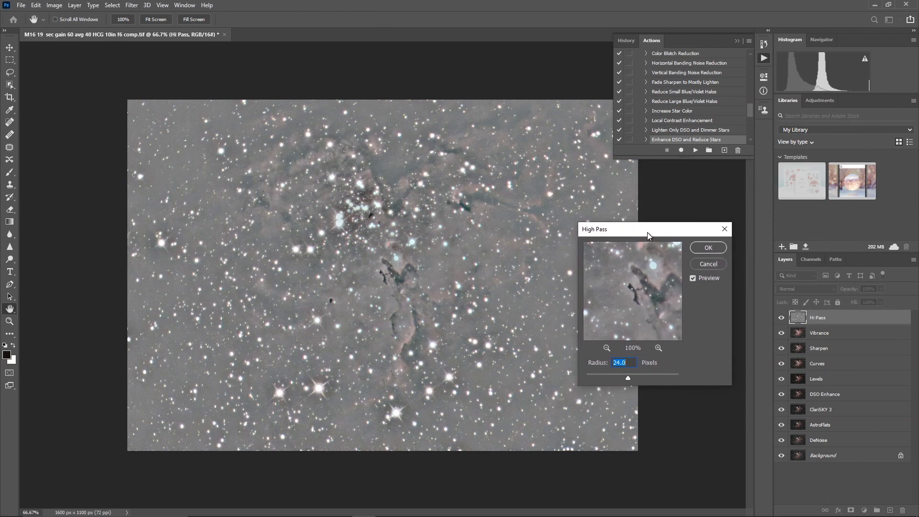
left_click(420, 273)
left_click_drag(610, 378, 705, 378)
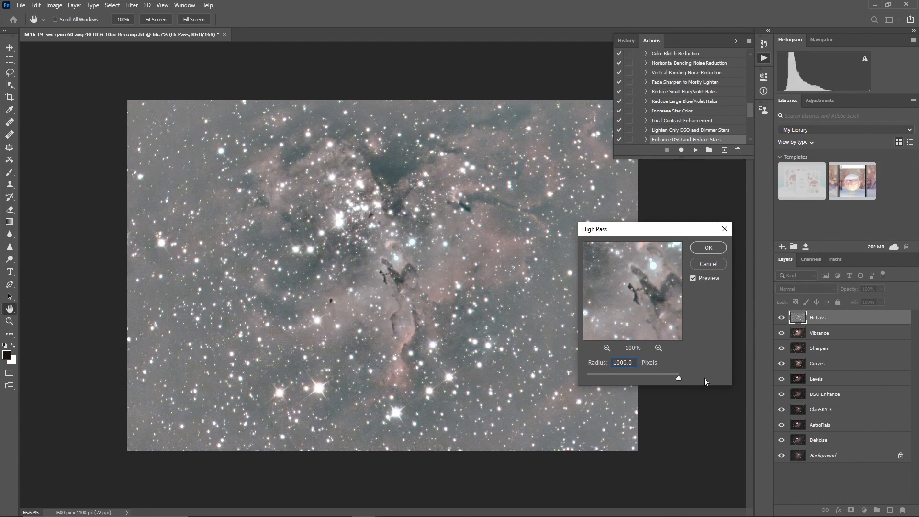
left_click_drag(664, 378, 625, 379)
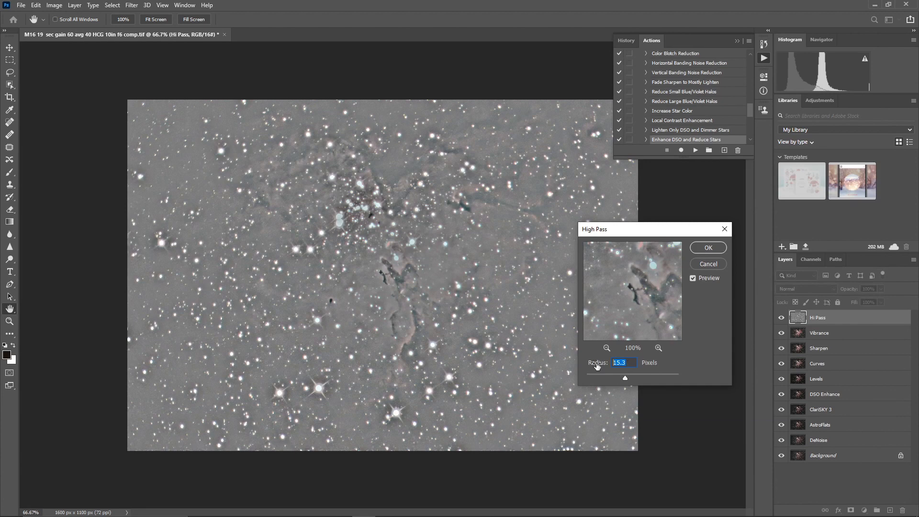
type("15")
key("Return")
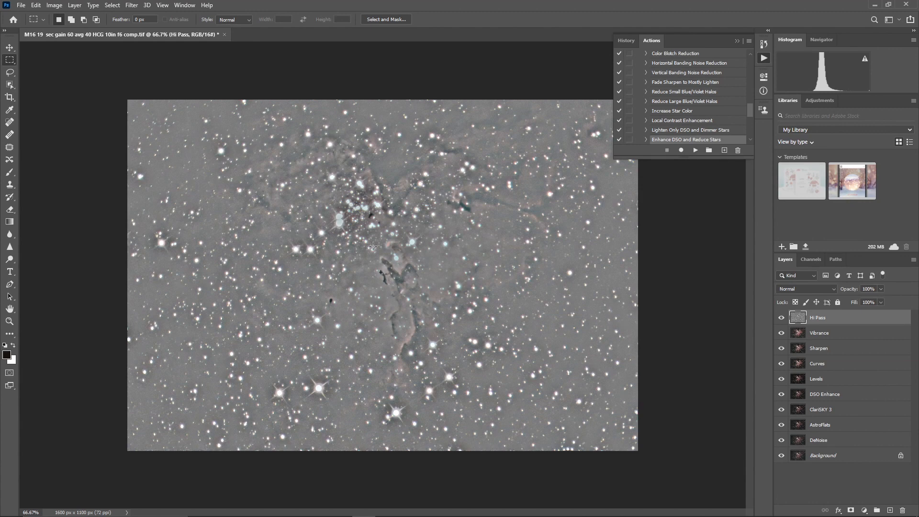
Set the Hi Pass layer to Overlay blending at 24% opacity
left_click(831, 289)
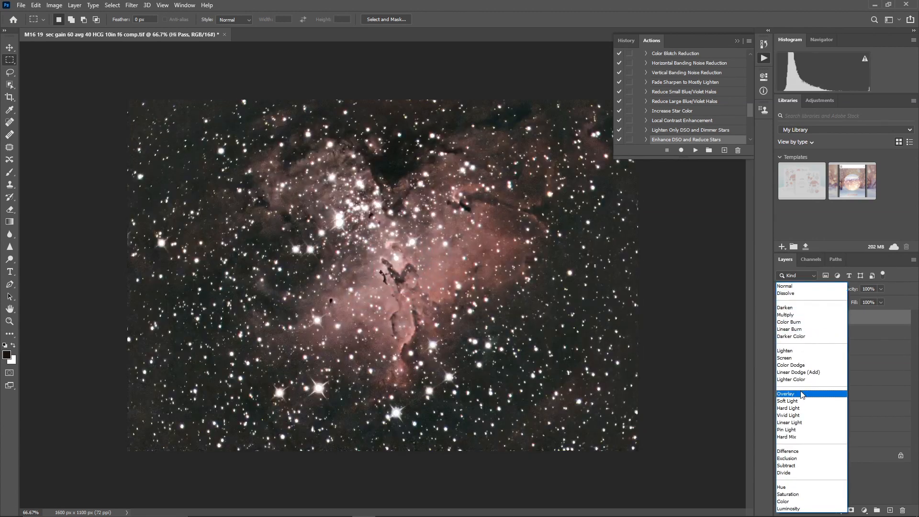
left_click(803, 395)
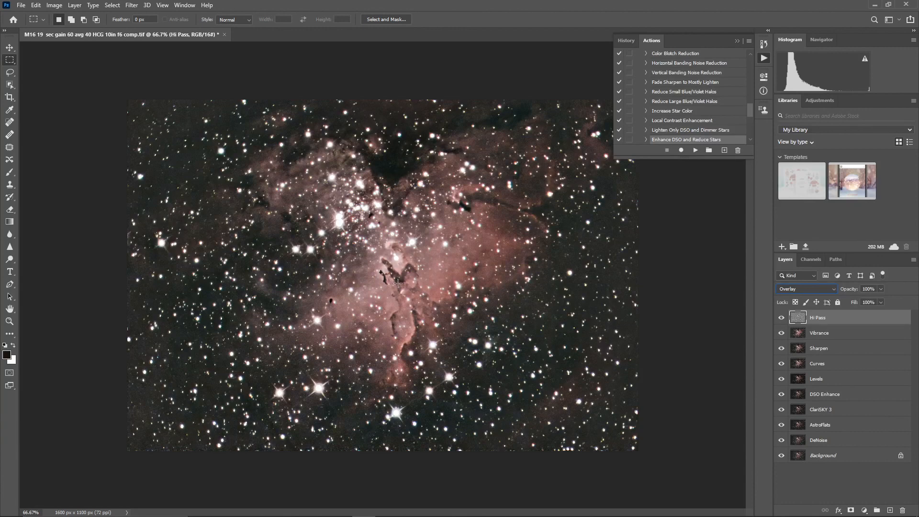
left_click(880, 290)
left_click_drag(854, 301, 853, 301)
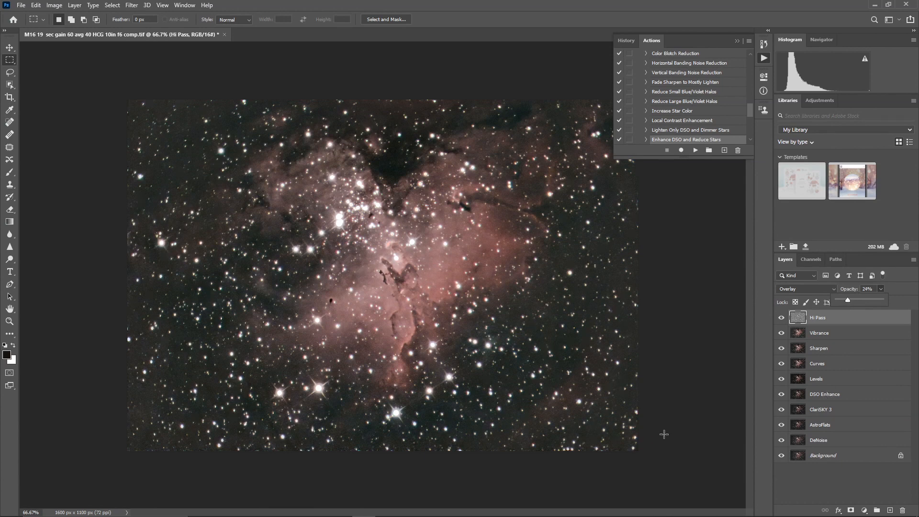
Hide and reshow the Hi Pass layer repeatedly to compare the image with and without the high-pass sharpening
left_click(782, 318)
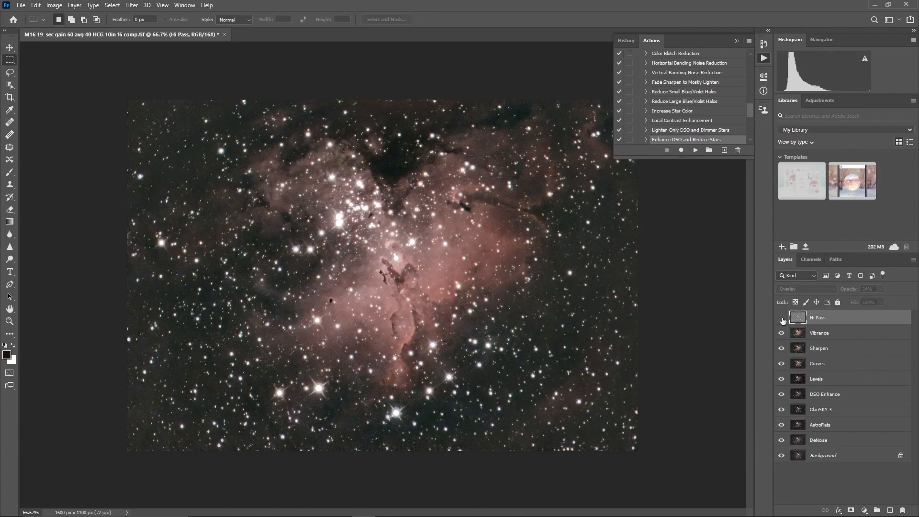
left_click(782, 318)
left_click(782, 318)
left_click(782, 318)
left_click(782, 319)
left_click(782, 318)
left_click(782, 319)
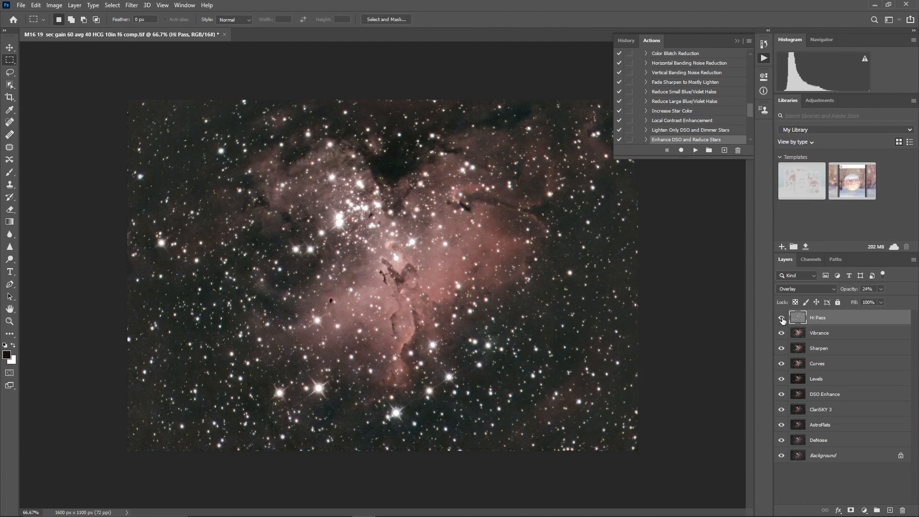
left_click(782, 319)
left_click(782, 319)
left_click(782, 318)
Merge the Hi Pass layer down into Vibrance and duplicate the Vibrance layer as Curves
left_click(915, 260)
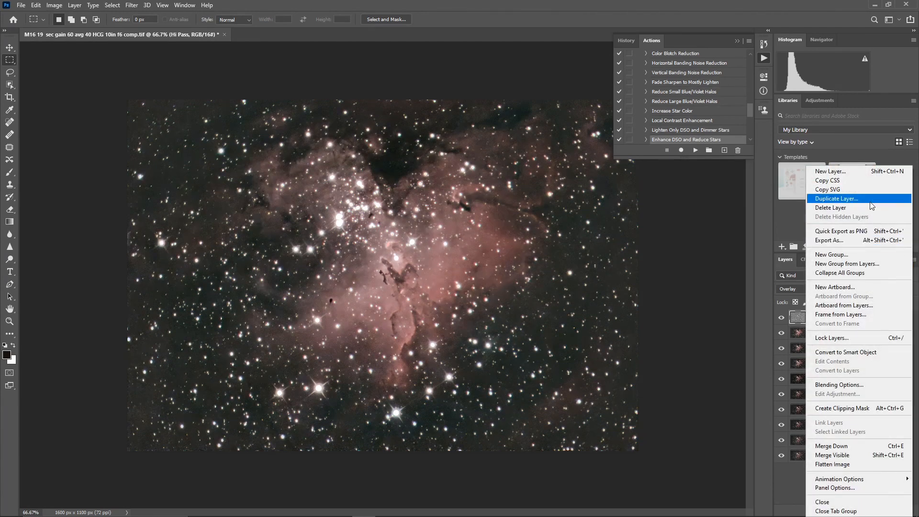
left_click(855, 445)
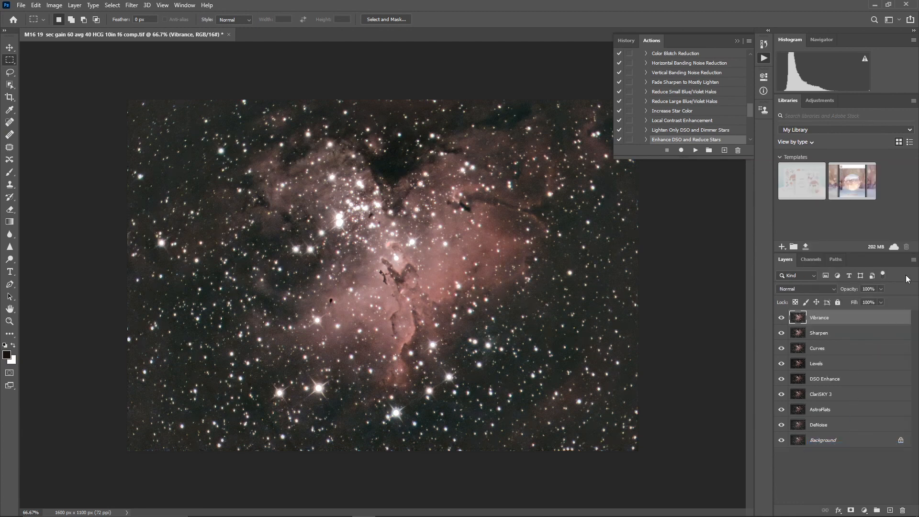
left_click(914, 260)
left_click(853, 198)
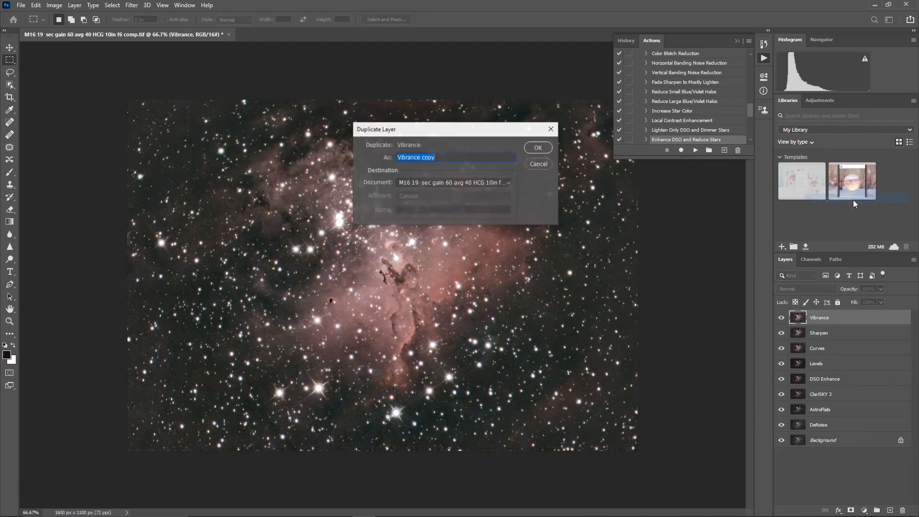
type("Curves")
key("Return")
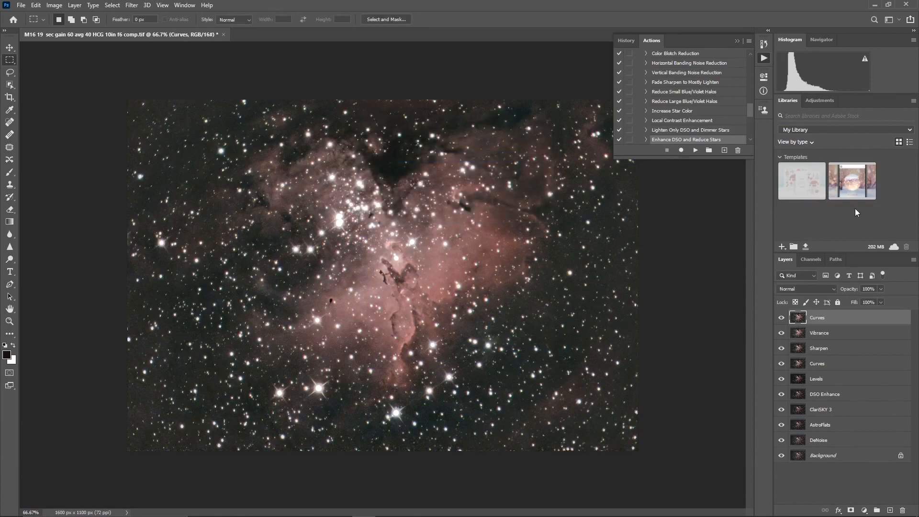
Start a Curves adjustment on the top Curves layer and anchor the RGB curve at input 190, output 190
left_click(54, 5)
mouse_move(72, 31)
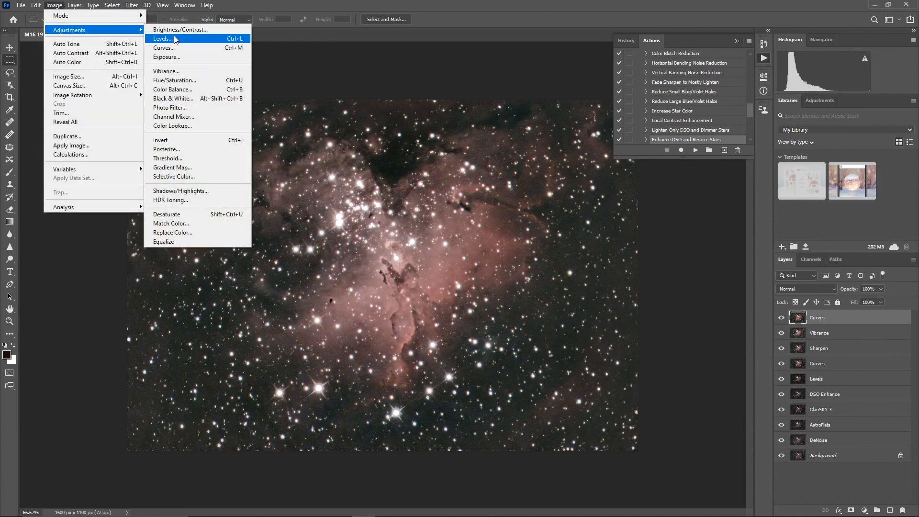
left_click(165, 48)
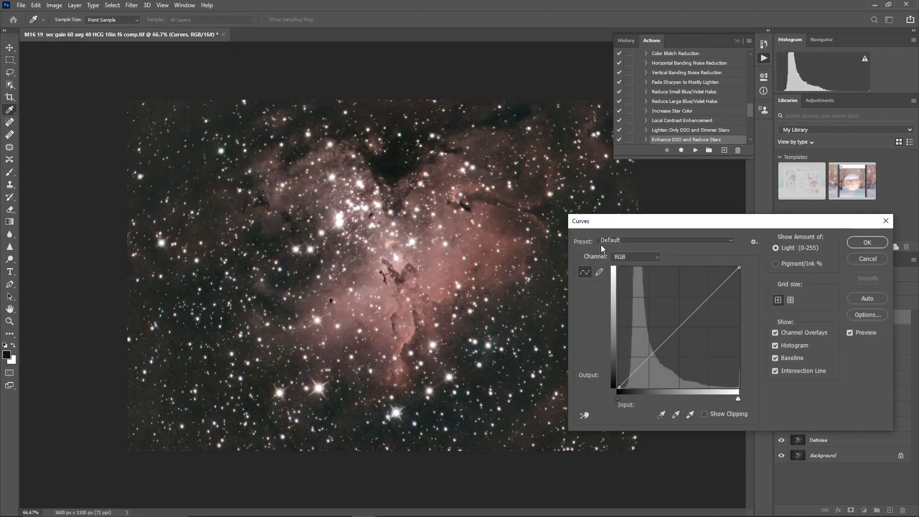
left_click(709, 297)
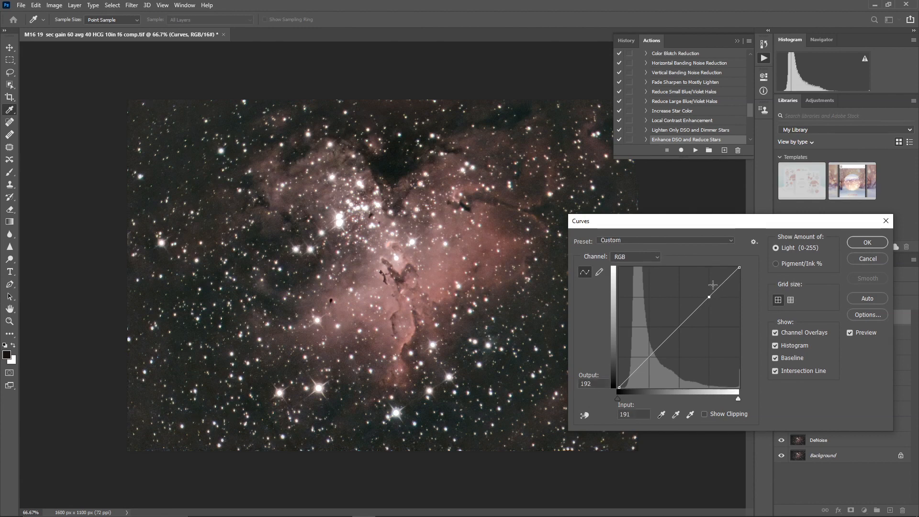
left_click(590, 383)
type("190")
left_click(627, 413)
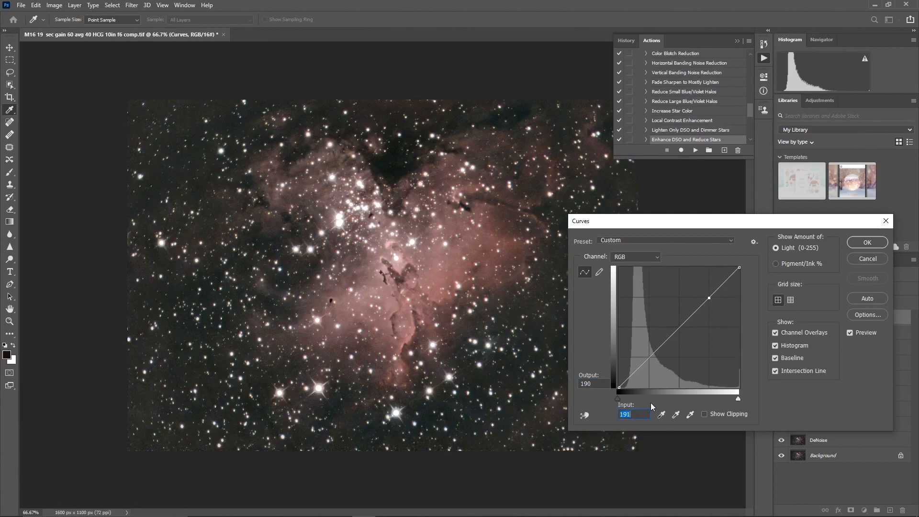
type("190")
Raise the RGB curve slightly below the anchor point, around input 152 and output 158, and apply the Curves adjustment
left_click_drag(692, 315, 691, 313)
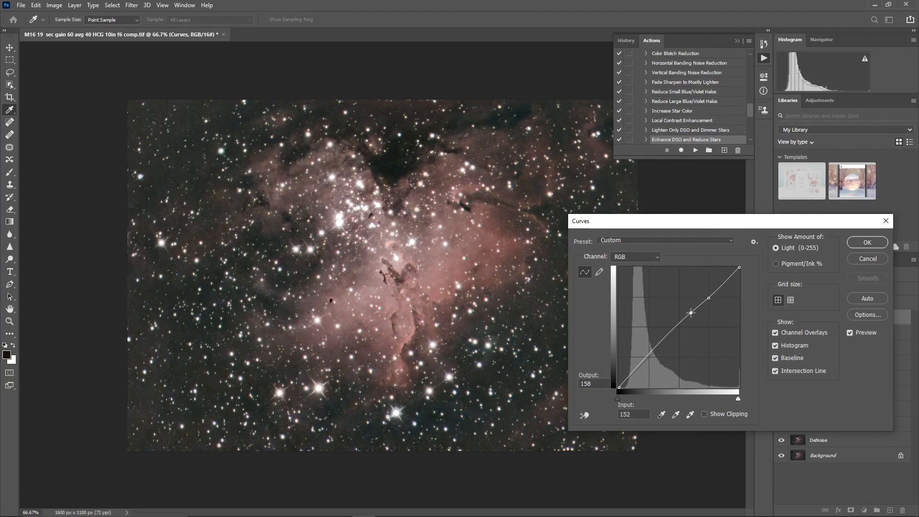
left_click_drag(691, 313, 692, 312)
left_click_drag(692, 312, 692, 312)
left_click(867, 243)
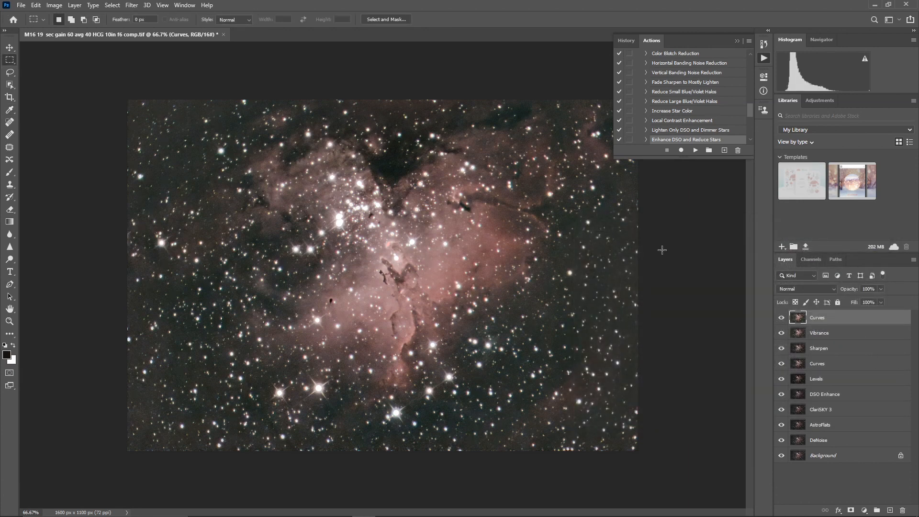
Hide the layers from Vibrance through DeNoise and toggle the top Curves layer to compare the processed image with the Background
left_click_drag(782, 334, 785, 443)
left_click(782, 319)
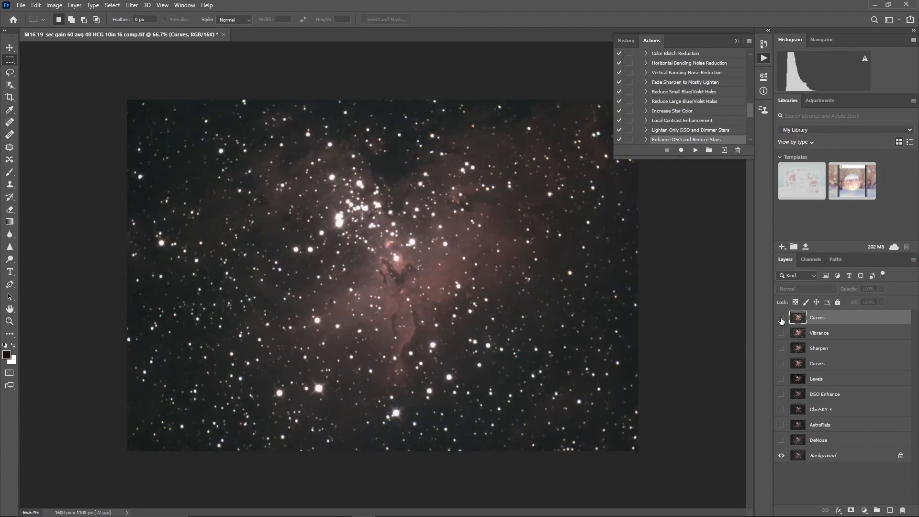
left_click(782, 318)
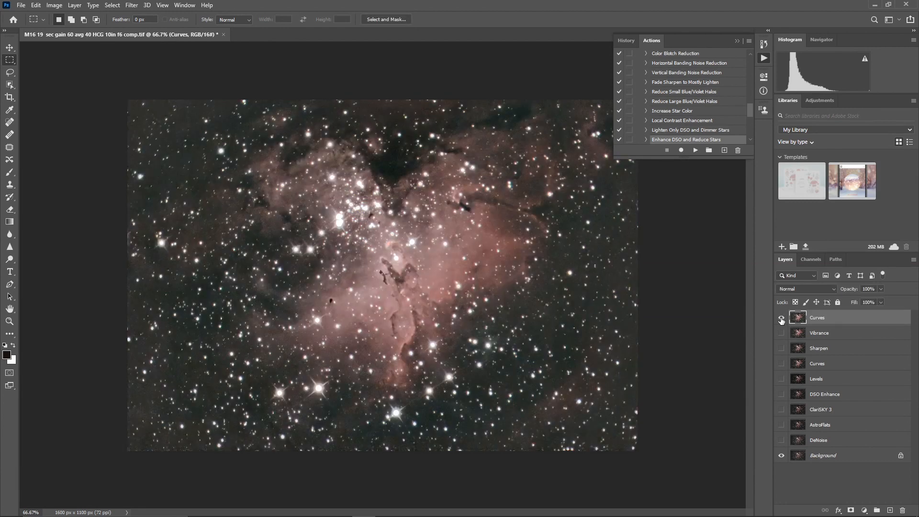
left_click(782, 319)
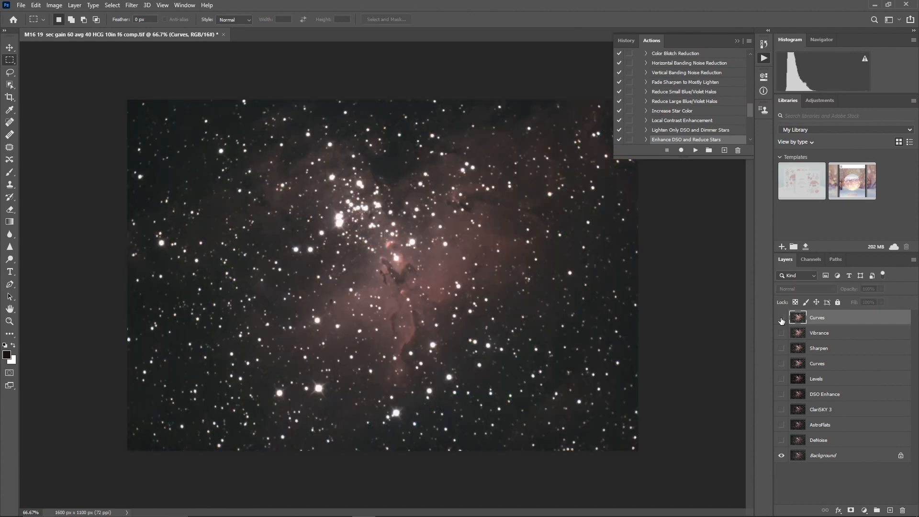
left_click(782, 318)
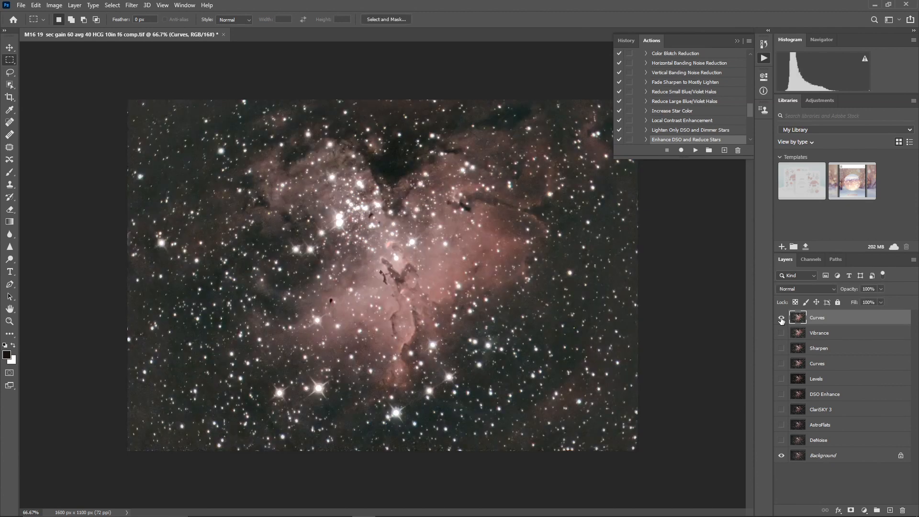
left_click(782, 318)
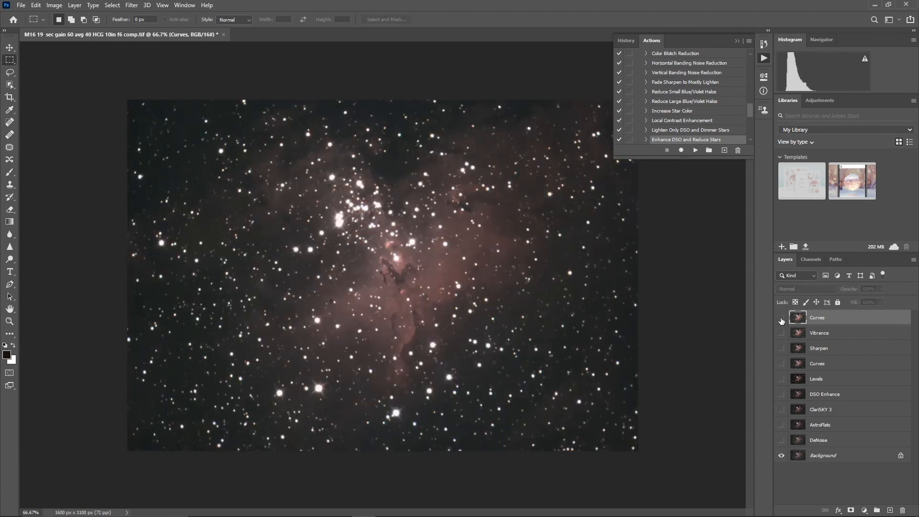
left_click(782, 319)
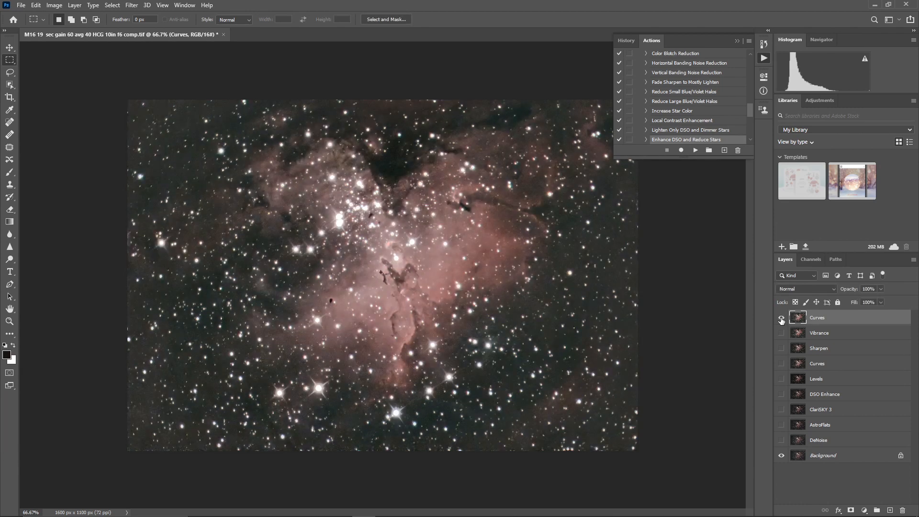
left_click(782, 319)
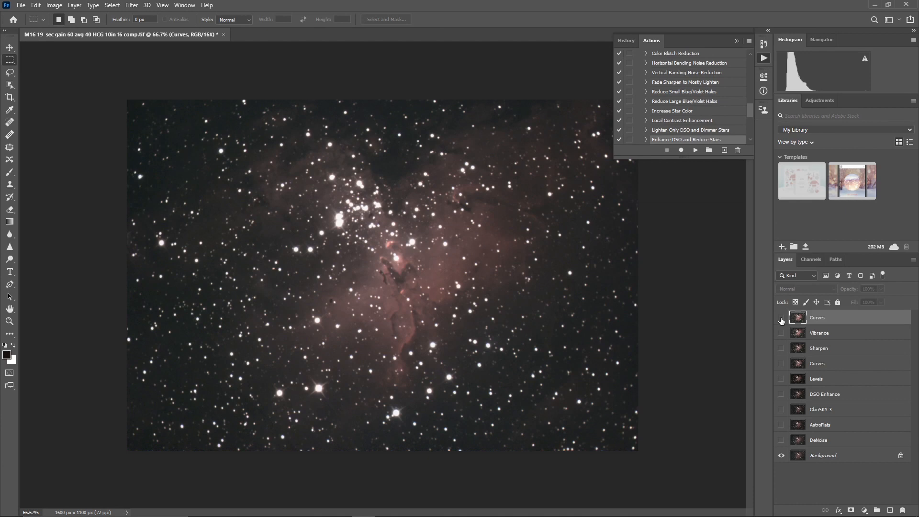
left_click(782, 318)
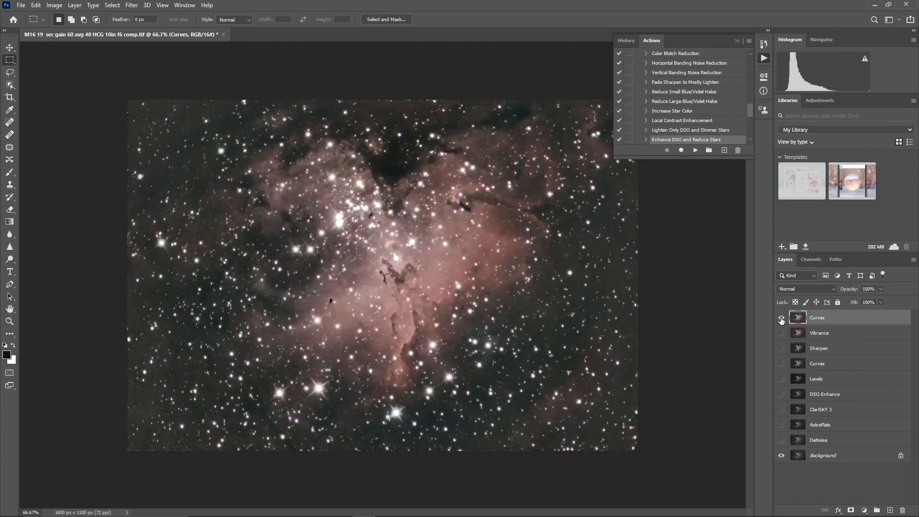